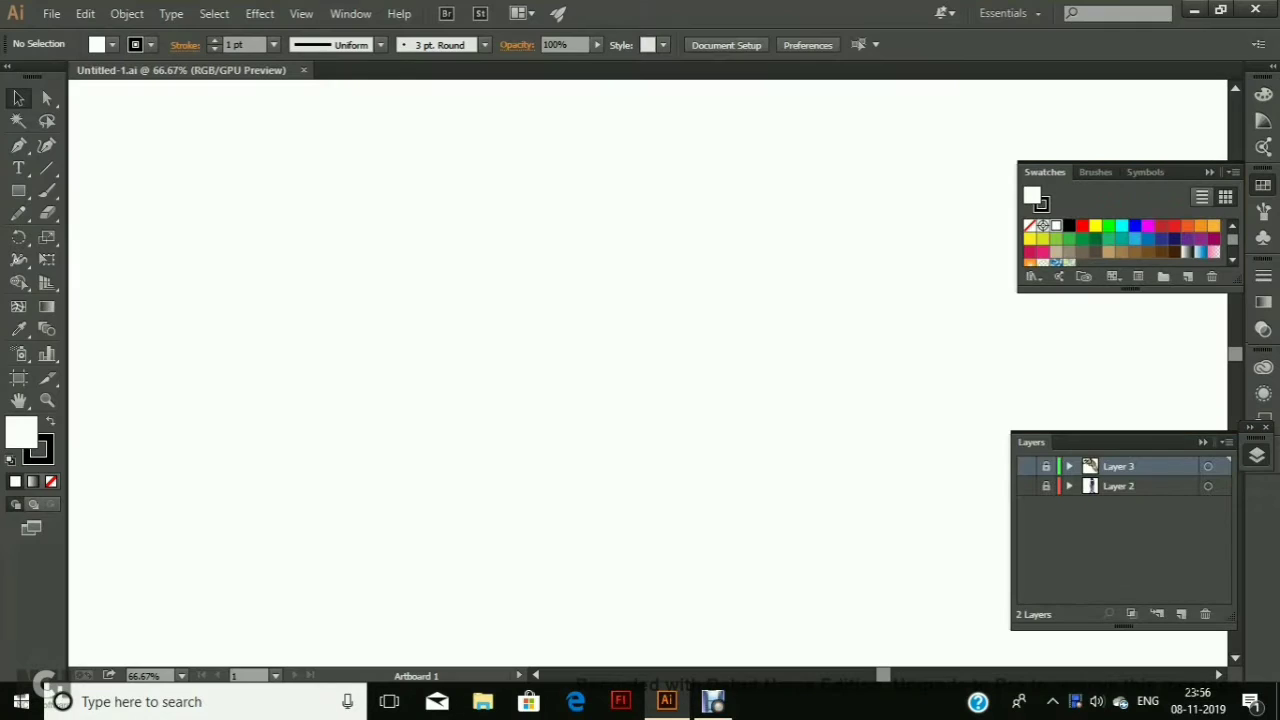
- Show Layer 2 and zoom in to inspect the figure's line art
click(1025, 485)
key(ctrl+plus)
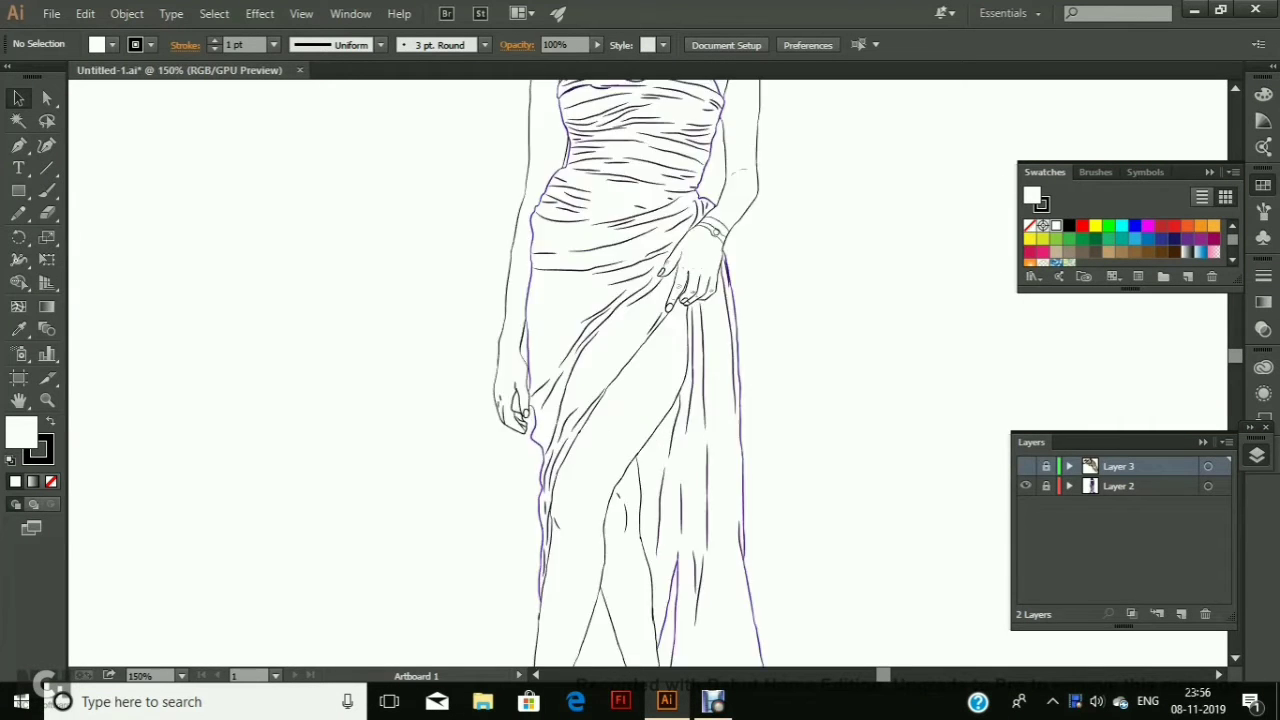
scroll(640, 400, down, 3)
scroll(640, 400, up, 5)
key(ctrl+minus)
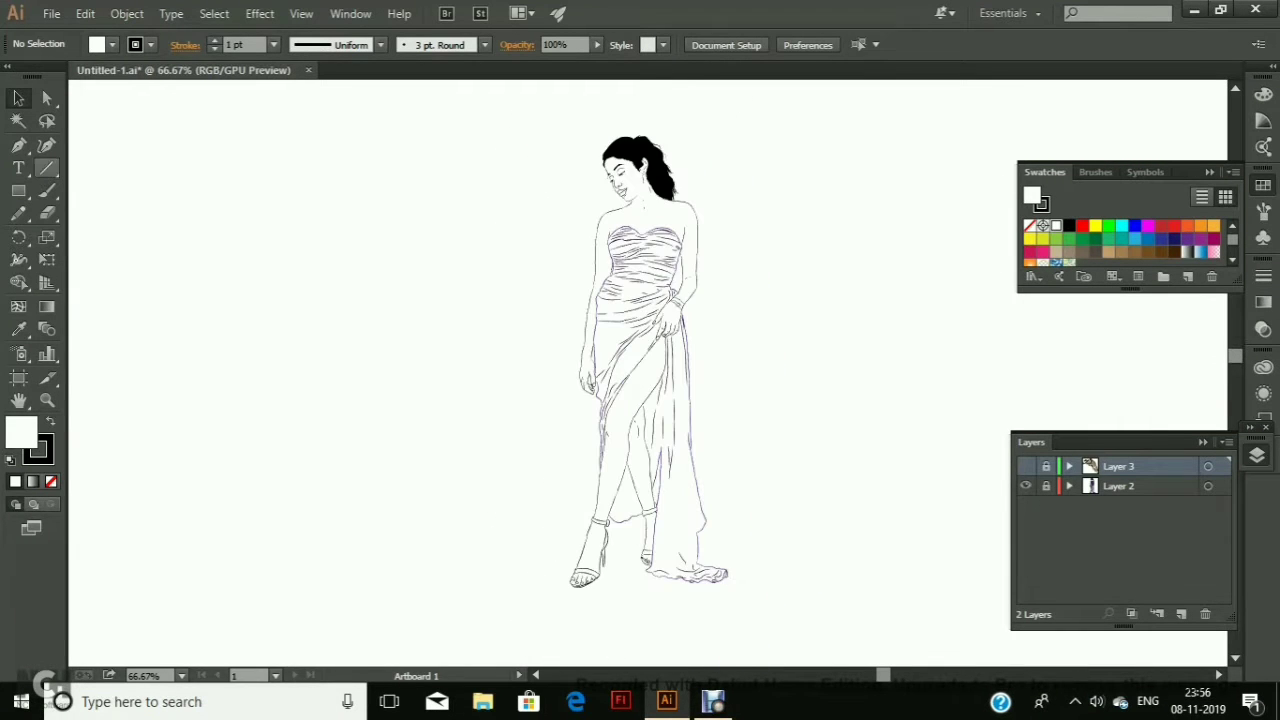
- Select all of the figure's line art and expand it into filled shapes
click(1118, 485)
drag(490, 116, 732, 592)
click(85, 13)
click(165, 240)
click(591, 454)
click(350, 13)
- Lock Layer 2 copy and make the original Layer 2 active
click(438, 605)
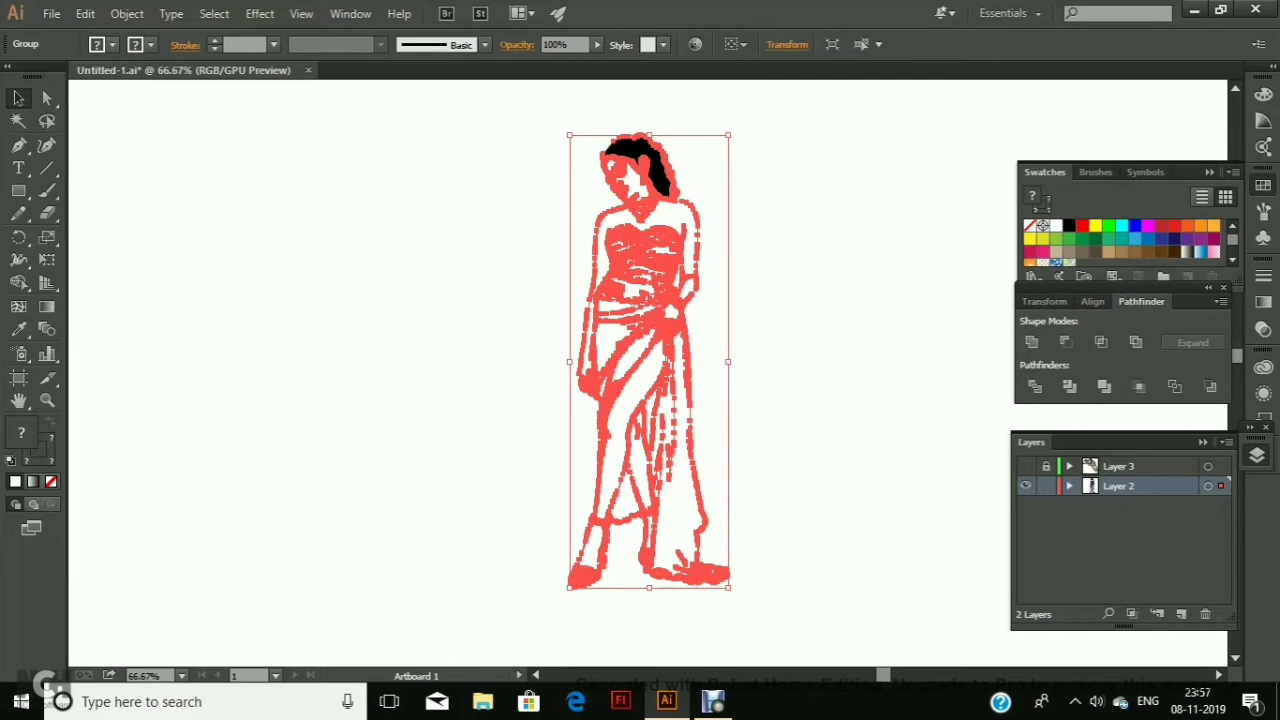
click(1046, 486)
click(1118, 505)
- Draw a rectangle over the figure, fill it pale yellow FFD994, and send it to back
key(m)
drag(441, 111, 769, 610)
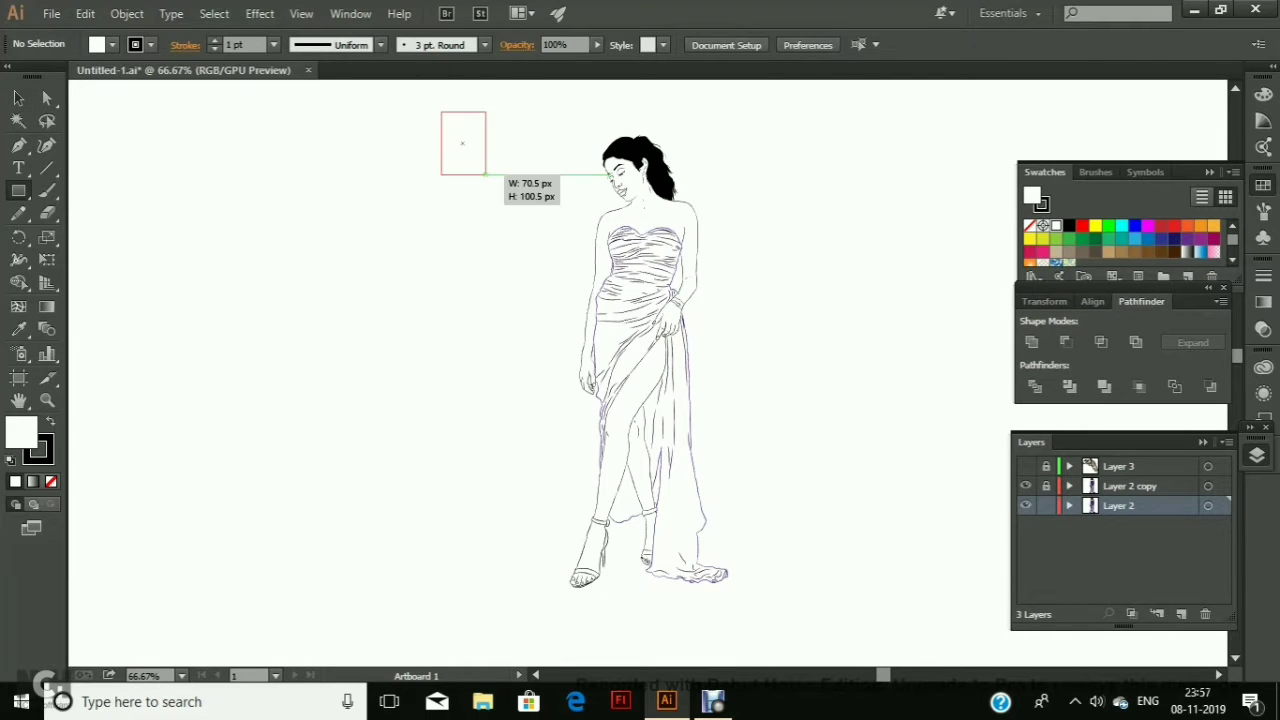
click(1263, 93)
click(1043, 126)
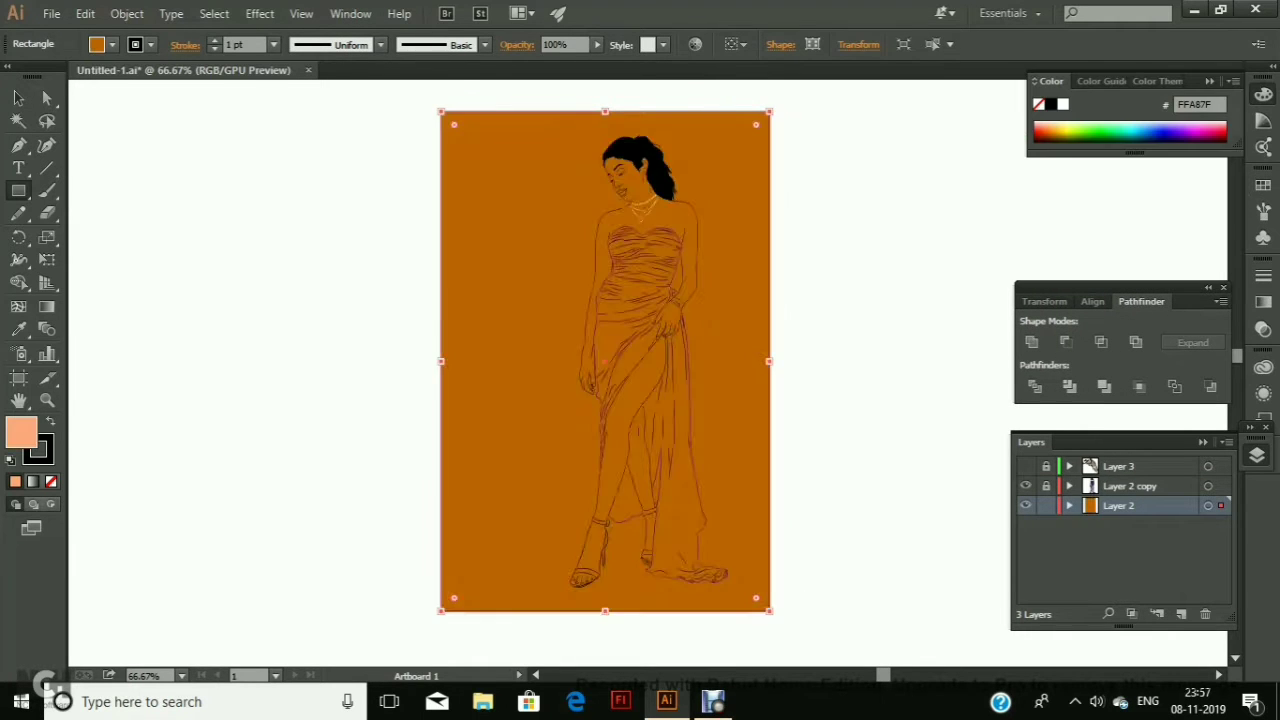
drag(1040, 126, 1062, 126)
right_click(540, 120)
click(800, 489)
- Select all artwork, isolate the figure's group, and pick the upper dress piece
key(ctrl+a)
right_click(712, 352)
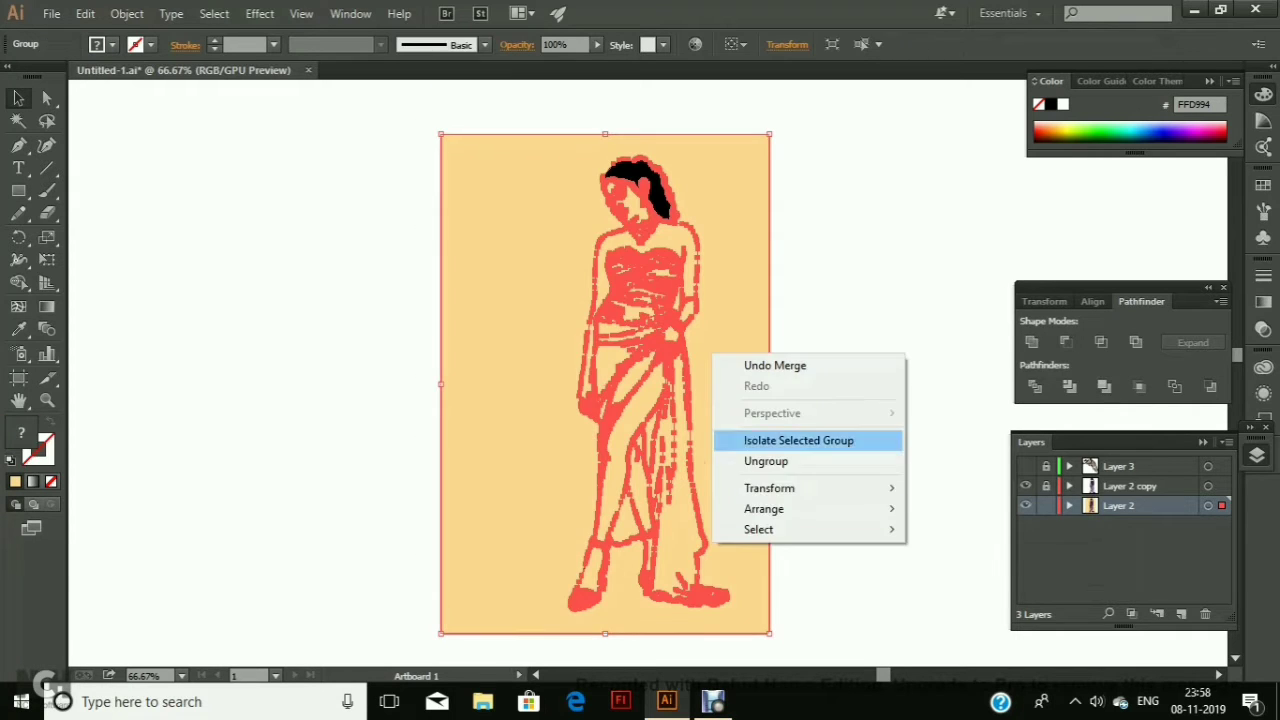
click(790, 443)
key(ctrl+shift+a)
click(605, 470)
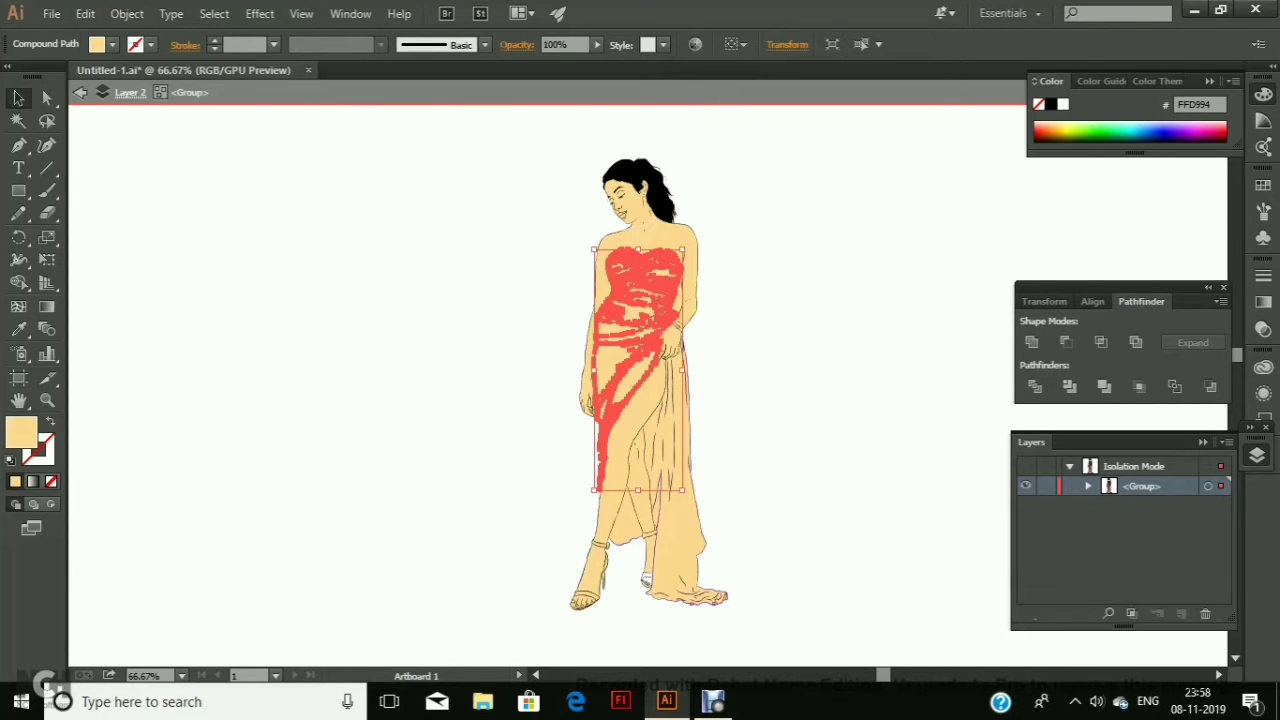
- Fill the gown's upper piece and its trailing lower drape with dark purple
click(1182, 138)
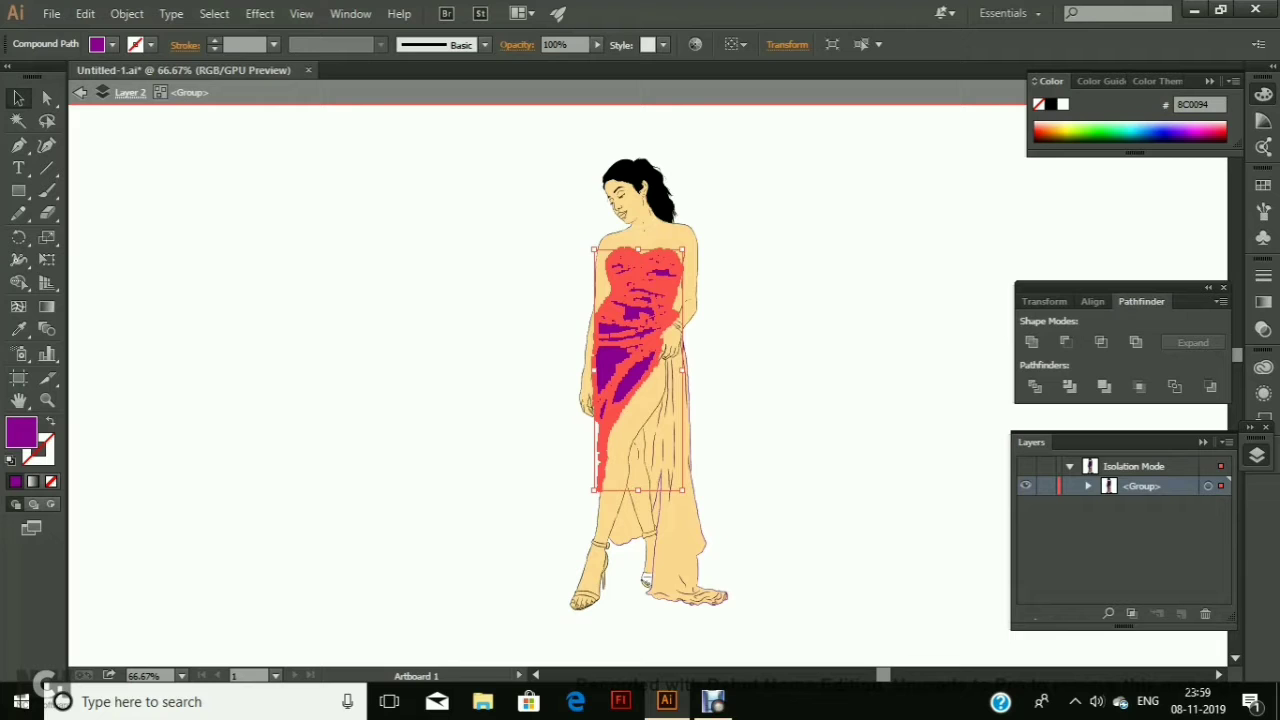
click(1180, 141)
click(1098, 81)
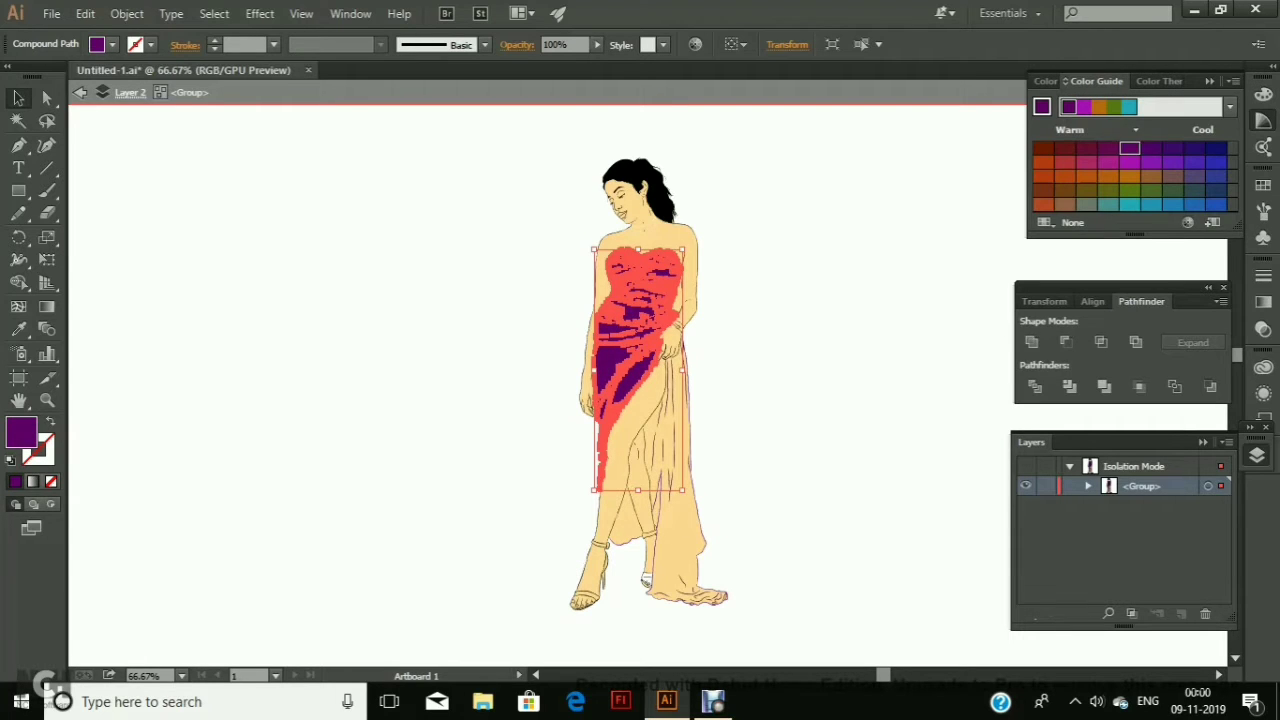
click(662, 44)
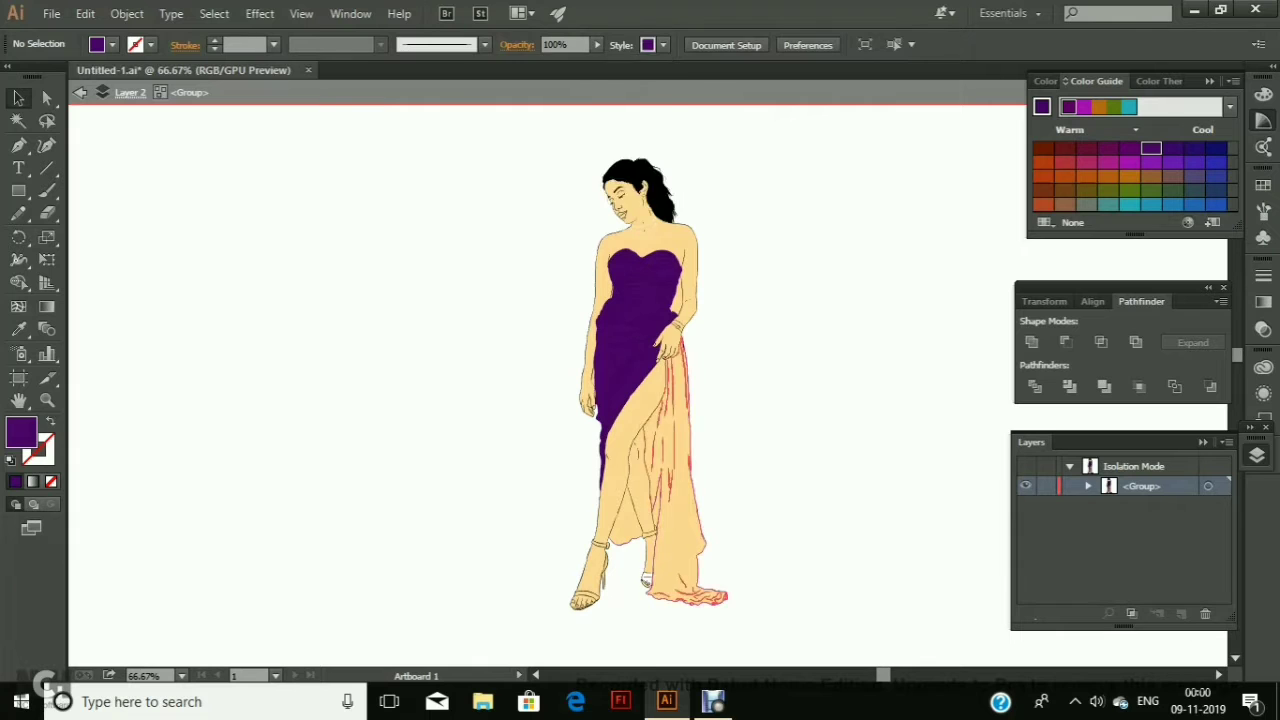
click(686, 470)
click(662, 44)
click(585, 90)
click(400, 600)
click(181, 676)
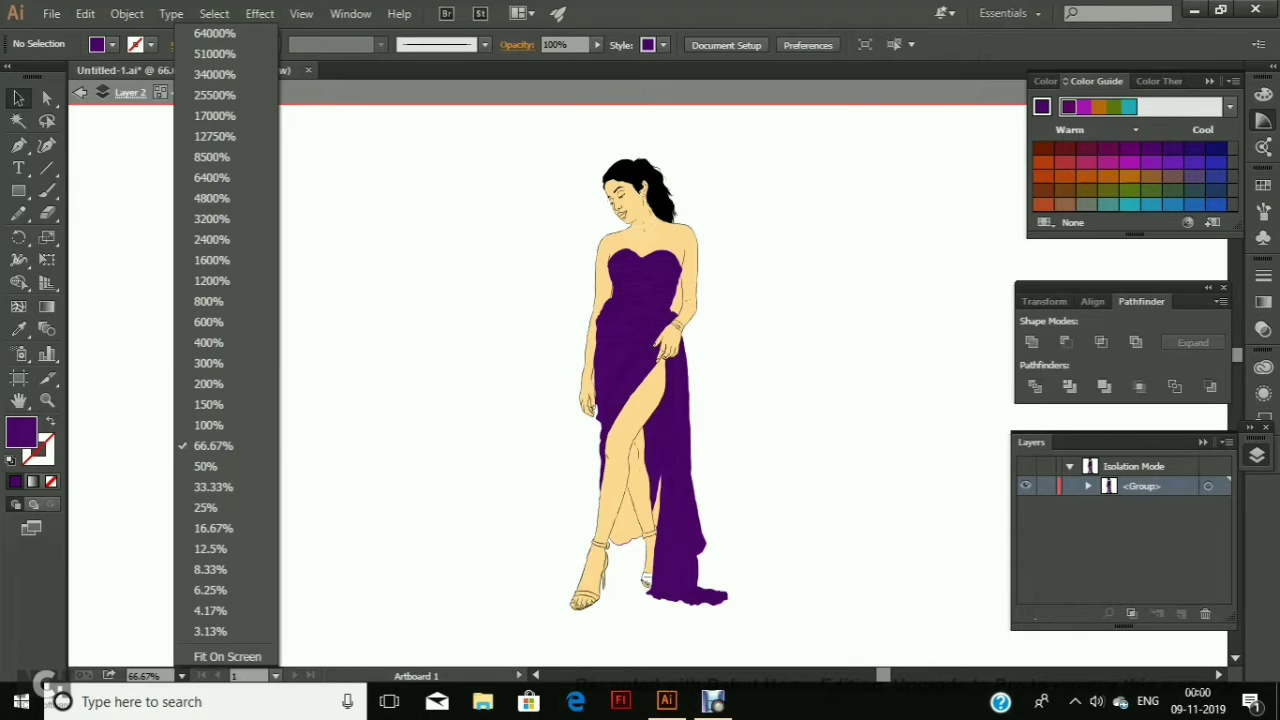
- Zoom to 400% on the face and select the lips to colour them deep red
click(208, 342)
scroll(600, 400, up, 5)
click(498, 418)
click(662, 44)
key(Escape)
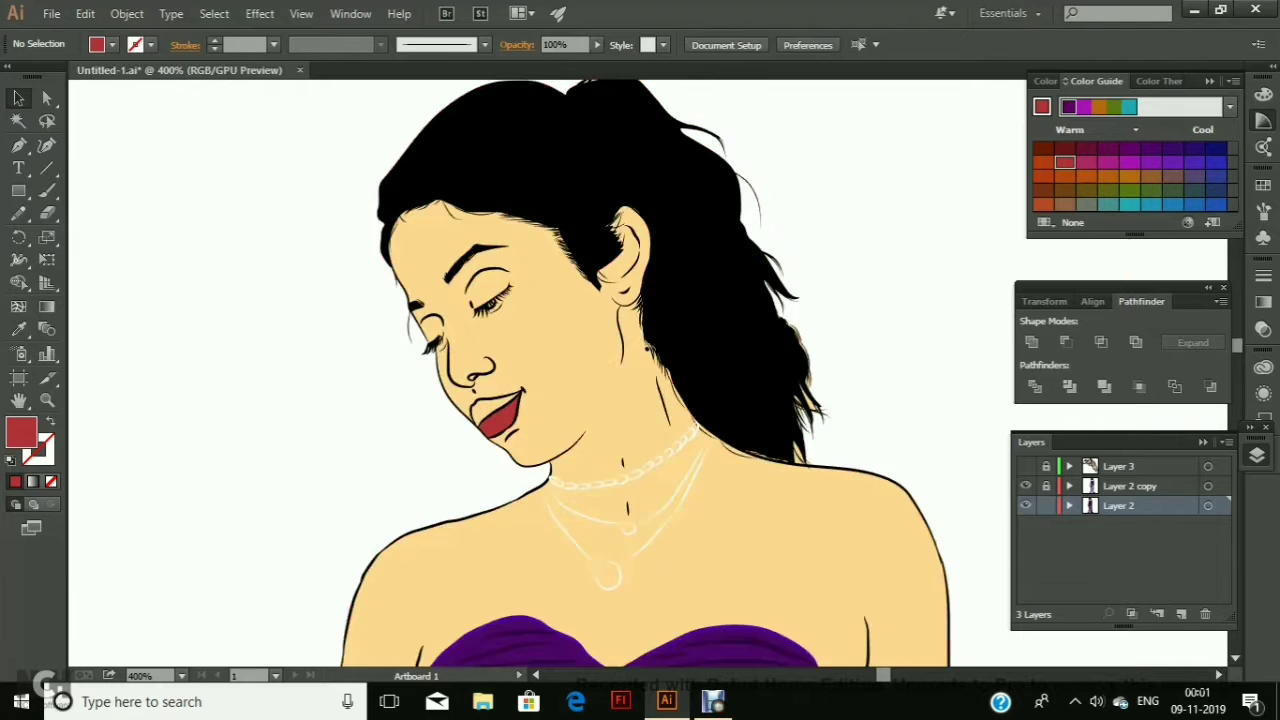
scroll(650, 330, up, 2)
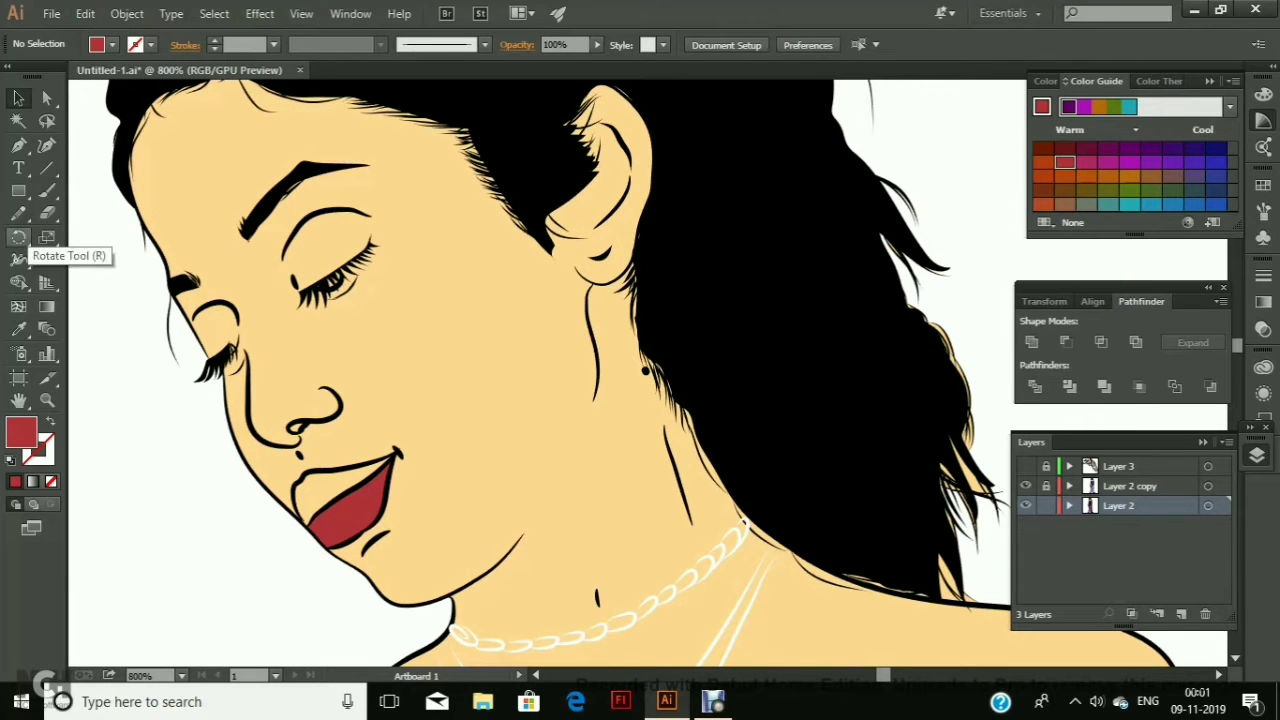
key(ctrl+a)
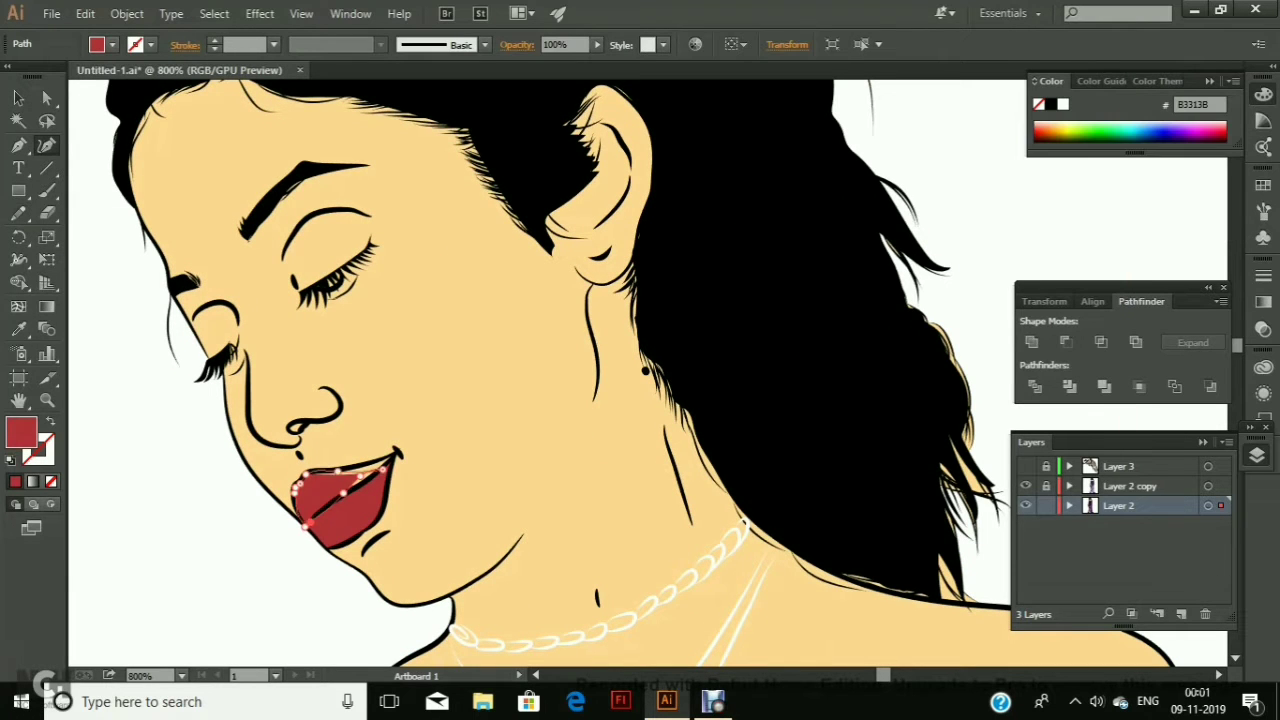
- With Direct Selection, select the nostril and eyelash shapes for dark colouring
key(a)
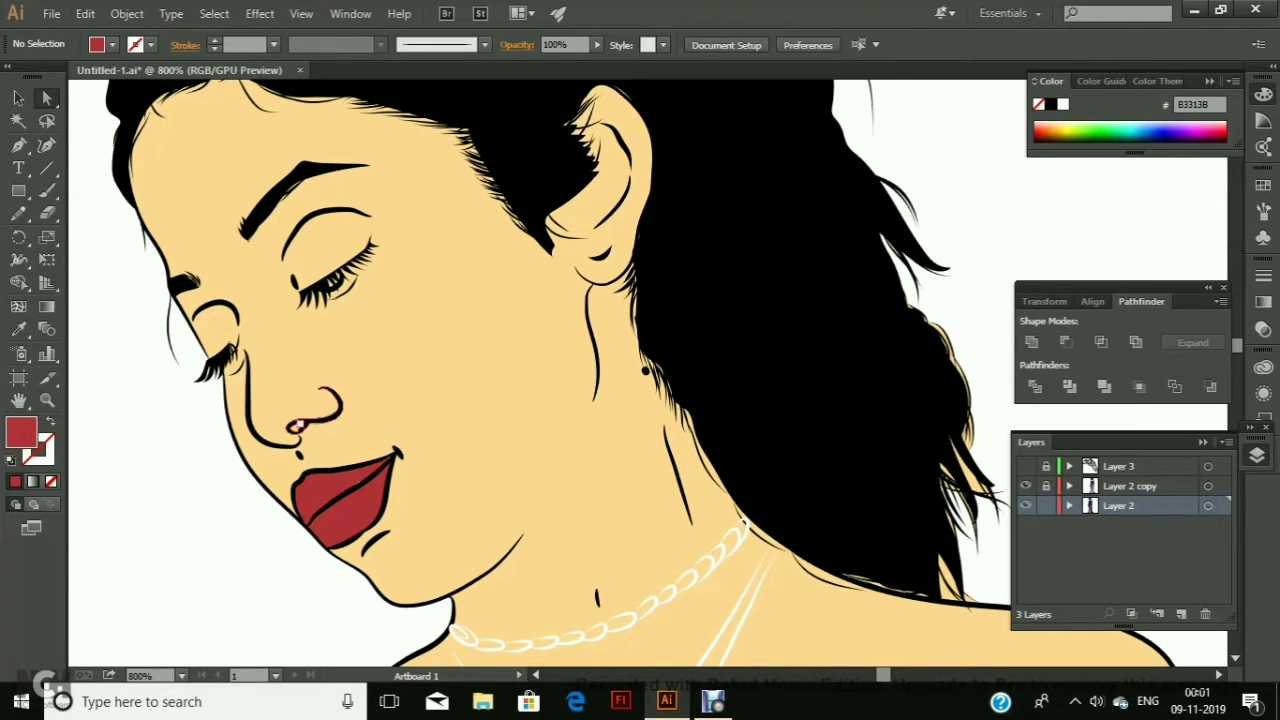
scroll(640, 370, up, 3)
scroll(640, 370, left, 5)
click(385, 525)
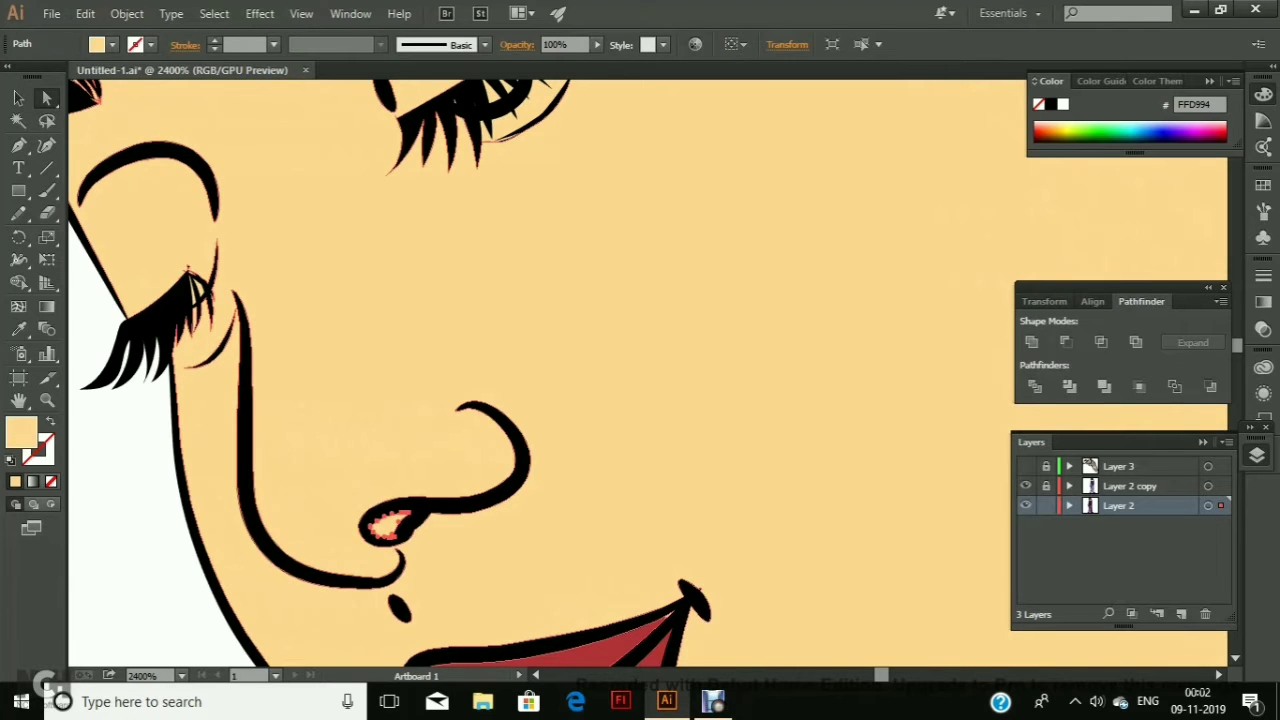
scroll(640, 370, up, 5)
click(502, 308)
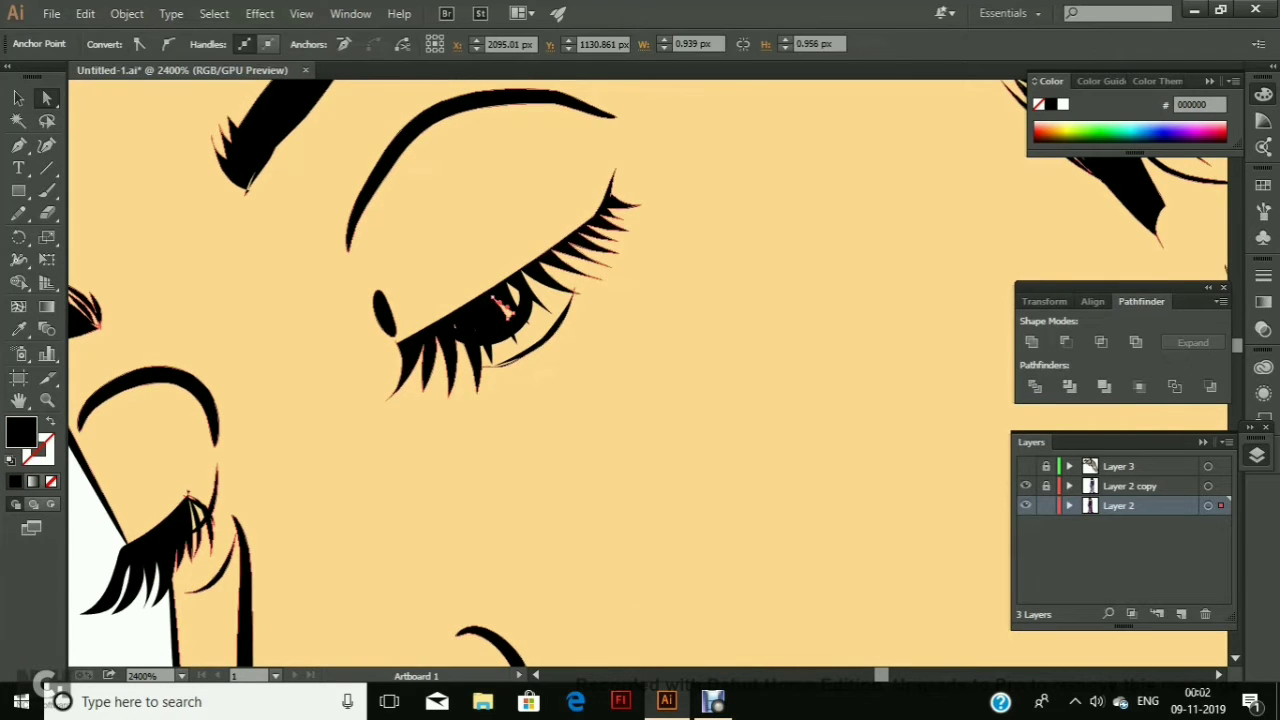
scroll(640, 370, down, 10)
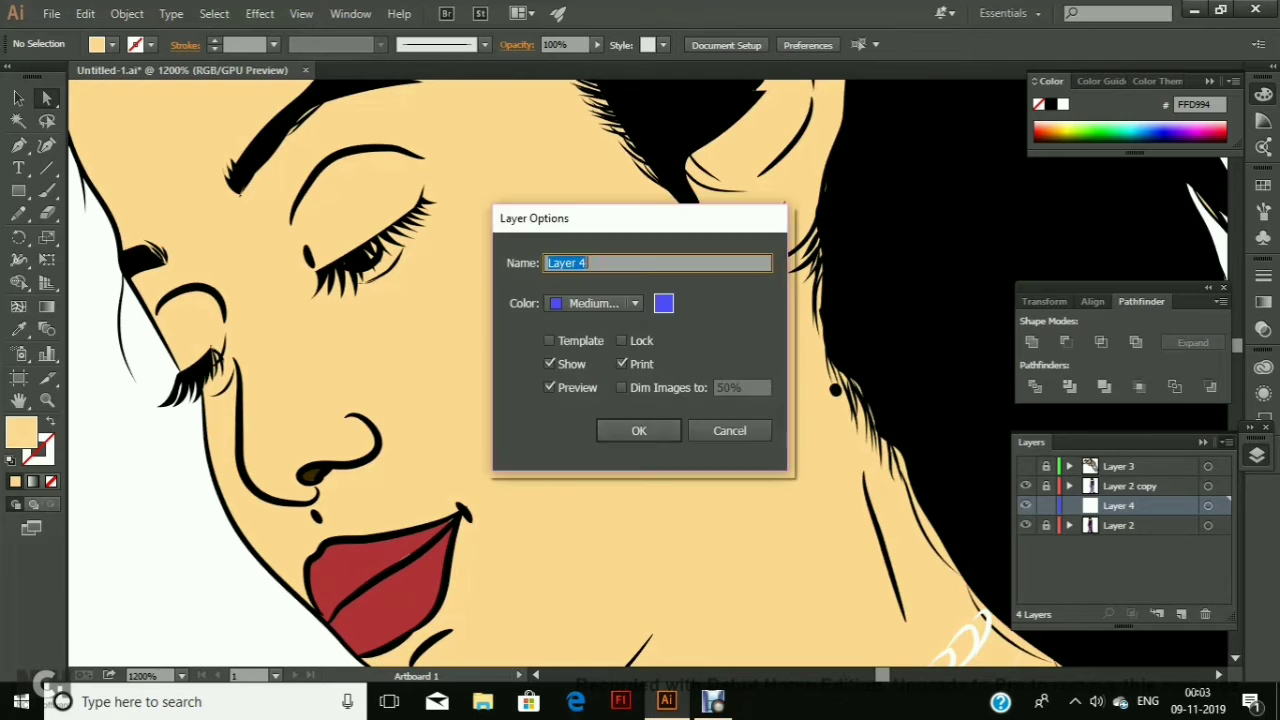
- Draw brown shading shapes along the jawline and beside the nose
key(shift+F3)
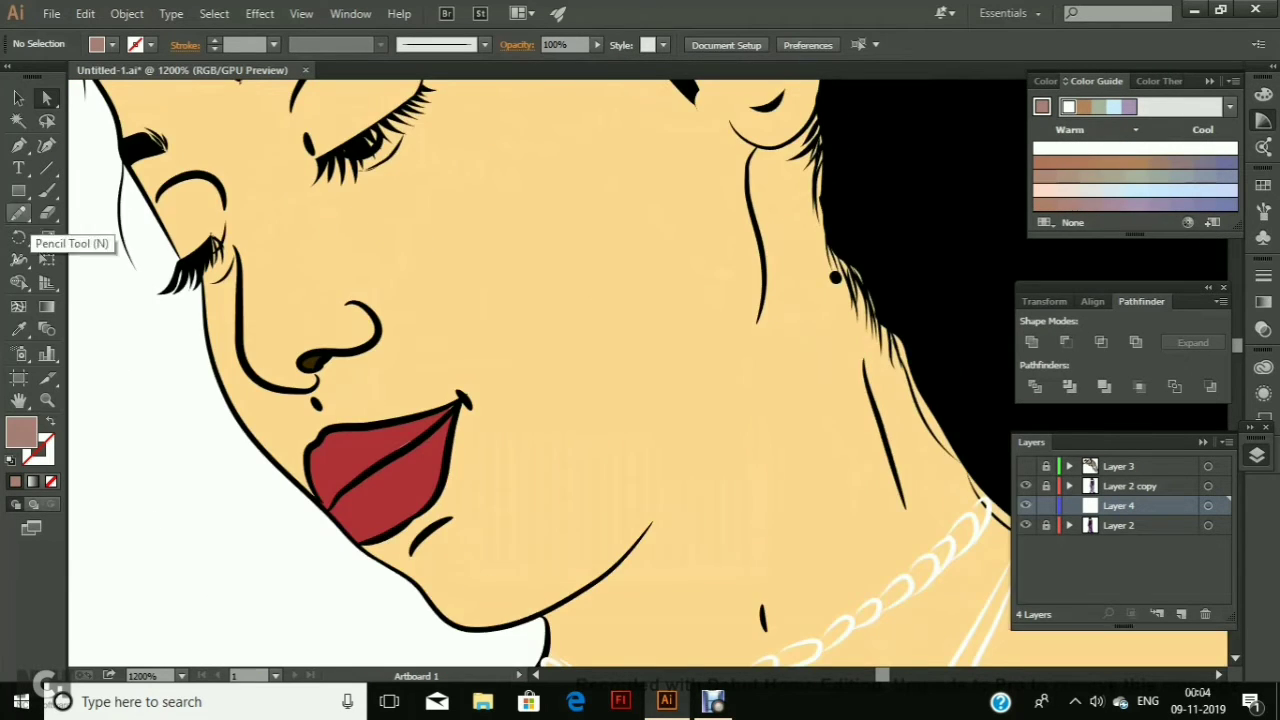
scroll(752, 282, up, 3)
mouse_move(788, 265)
mouse_down()
mouse_move(797, 252)
mouse_move(900, 530)
mouse_up()
scroll(760, 380, down, 3)
scroll(860, 450, up, 8)
mouse_move(805, 400)
mouse_down()
mouse_move(770, 290)
mouse_move(645, 360)
mouse_up()
scroll(745, 368, down, 3)
scroll(745, 368, left, 10)
scroll(700, 350, down, 2)
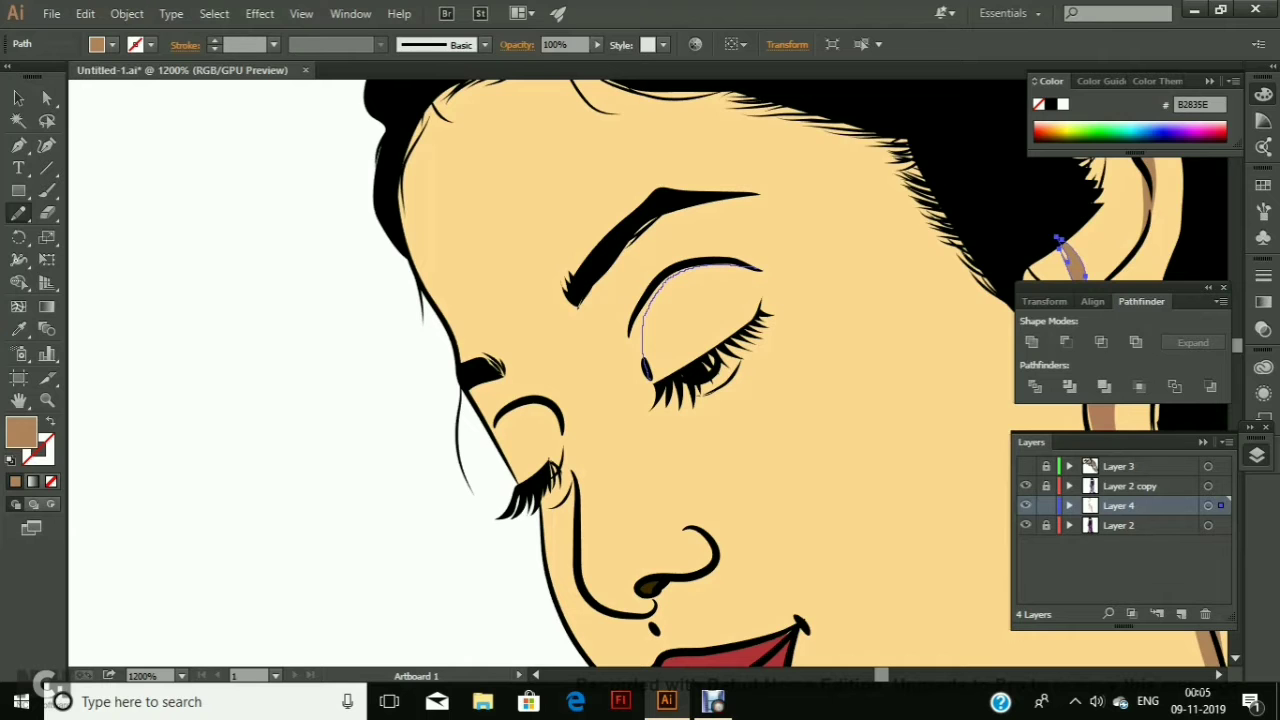
drag(765, 305, 648, 372)
- Draw small shadow shapes beside the nostril and lips
scroll(700, 330, down, 3)
drag(560, 350, 515, 388)
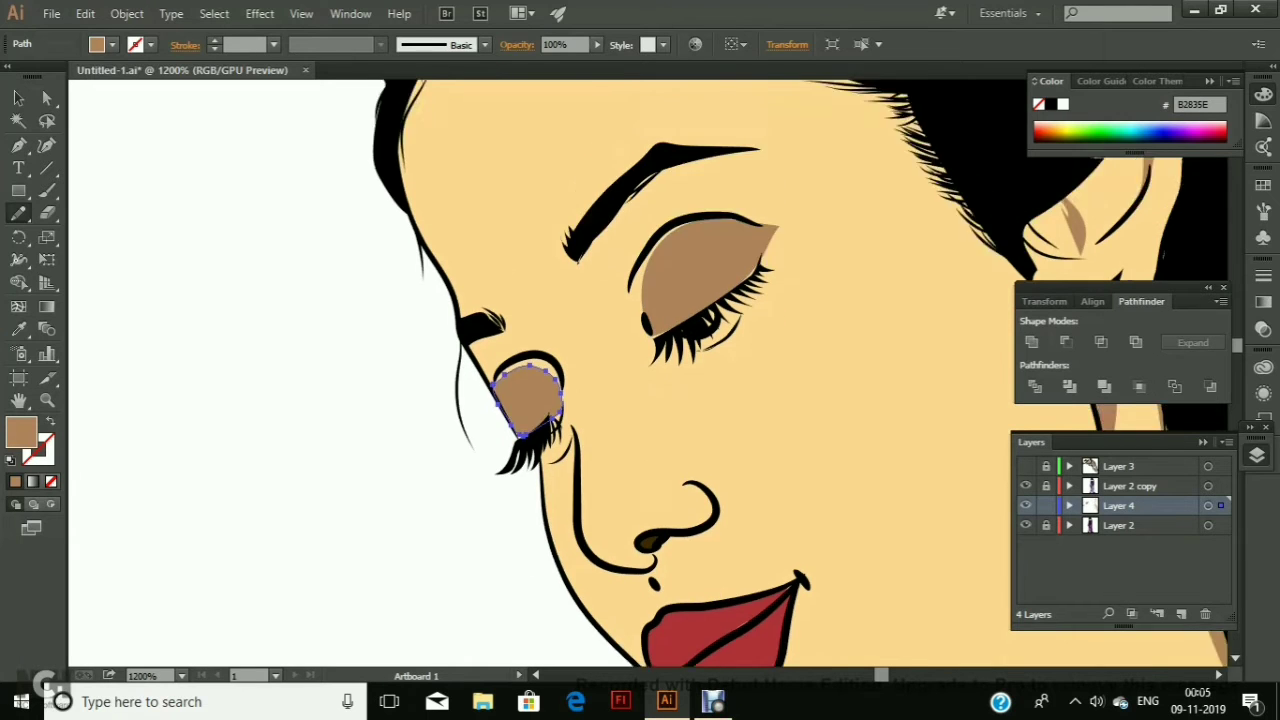
scroll(640, 370, down, 8)
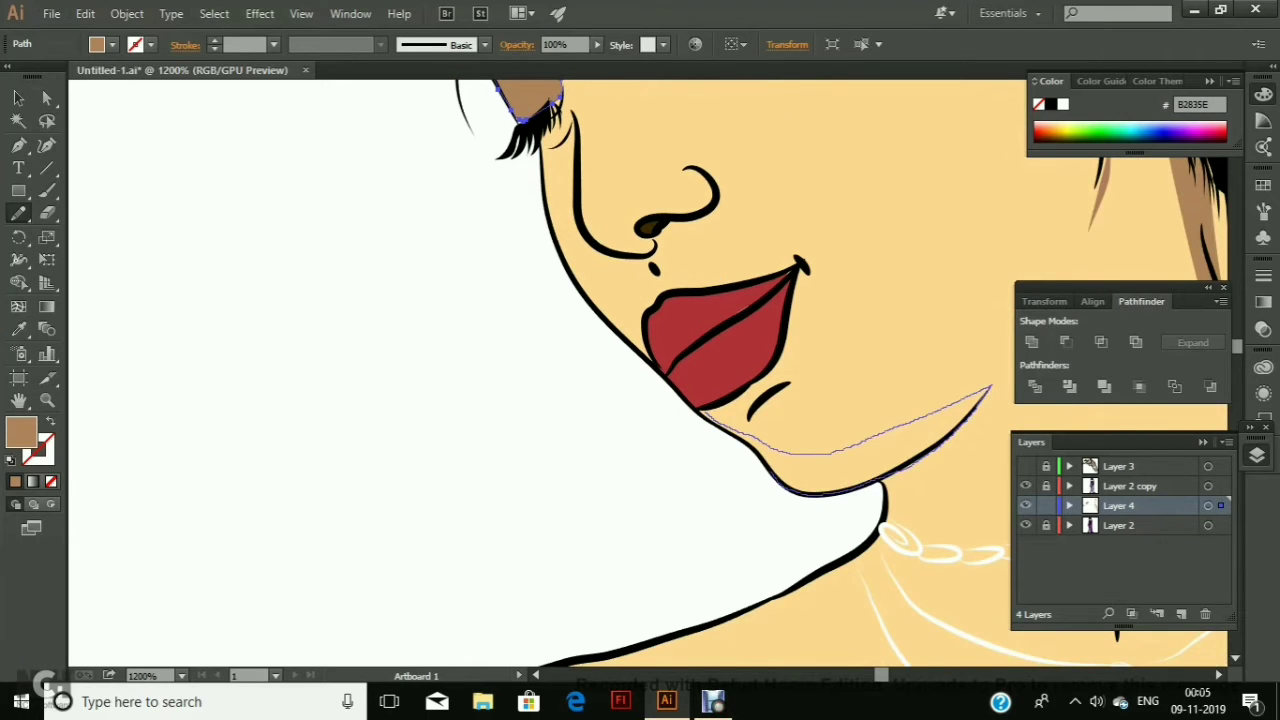
drag(985, 392, 940, 430)
scroll(640, 370, down, 3)
scroll(640, 370, up, 6)
scroll(640, 370, down, 3)
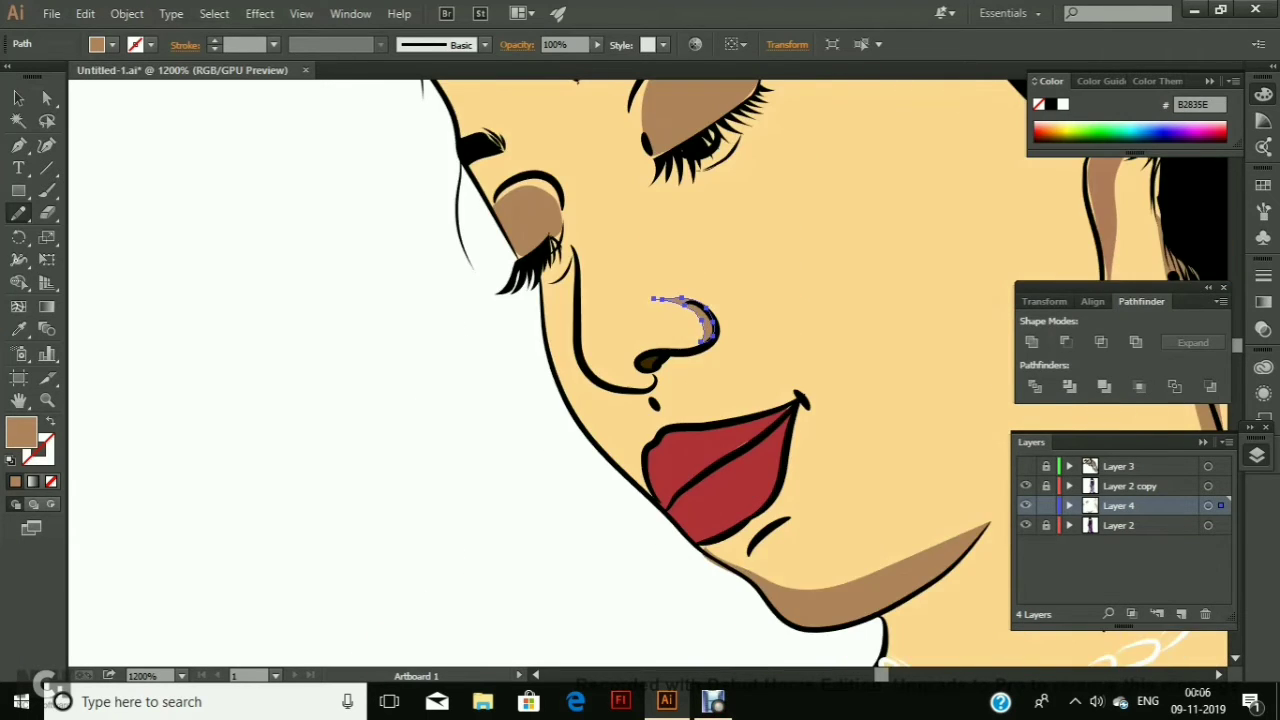
- Fill the nostril, cheek-to-lip and forehead hairline shadows with brown
key(comma)
scroll(640, 370, up, 3)
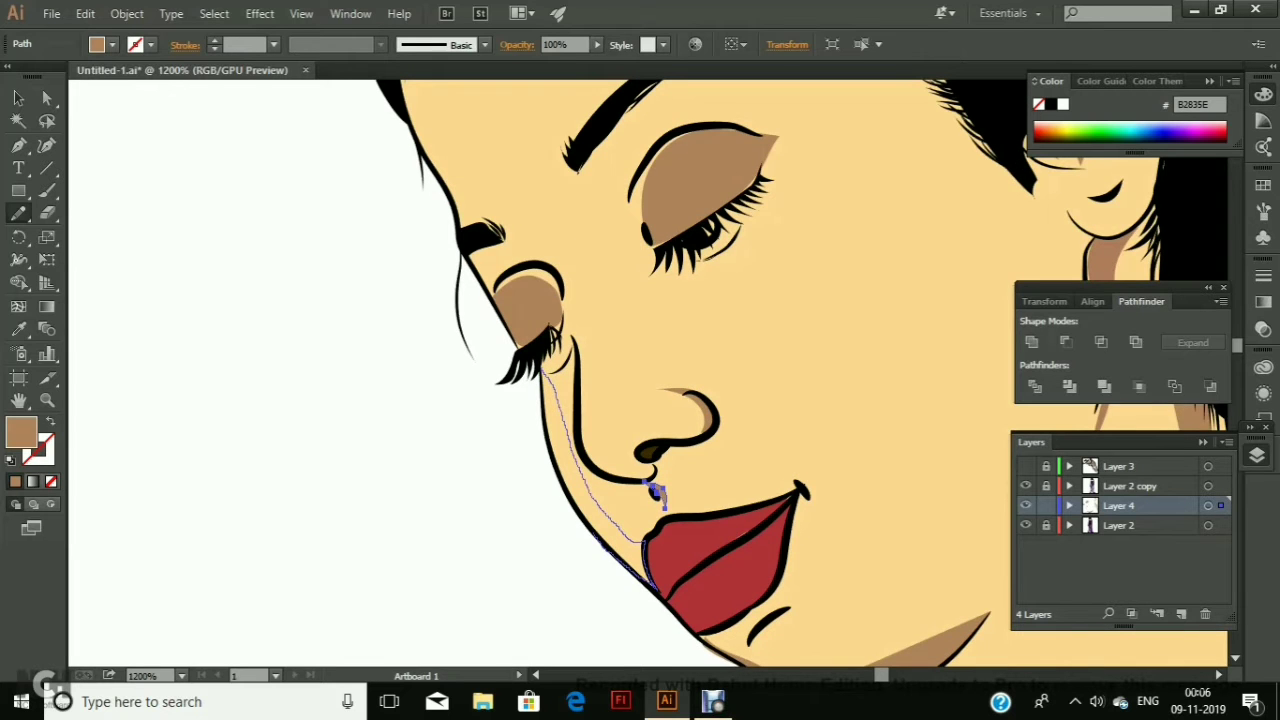
key(comma)
scroll(640, 370, up, 5)
scroll(640, 370, up, 2)
scroll(640, 370, up, 3)
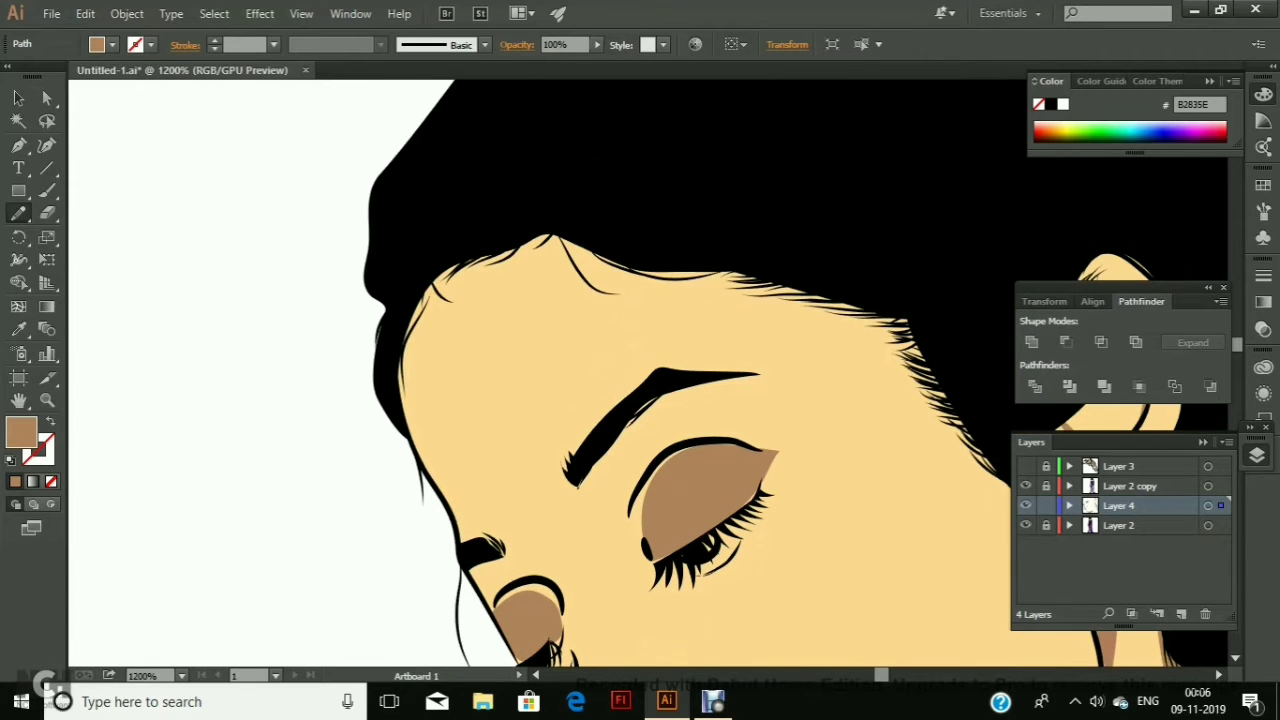
key(comma)
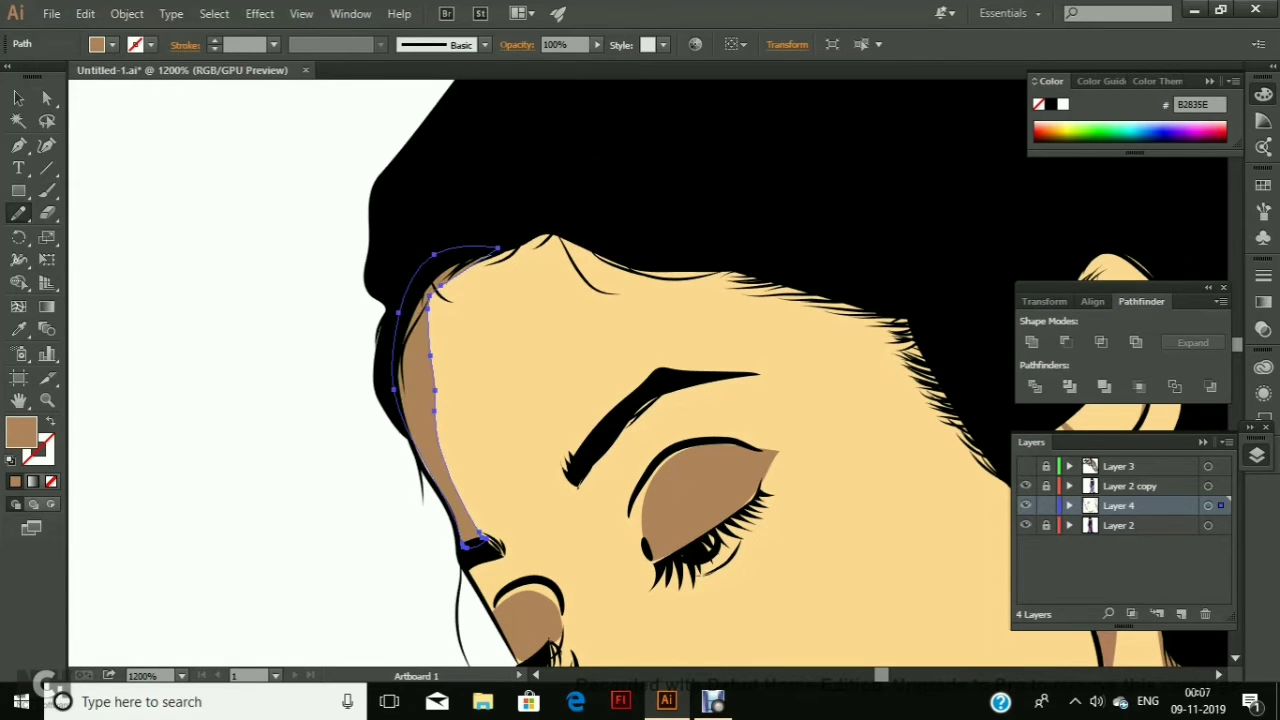
scroll(640, 370, down, 10)
scroll(640, 370, down, 3)
- Draw a brown shadow shape under the chin and another on the body
drag(655, 330, 658, 280)
scroll(640, 370, down, 14)
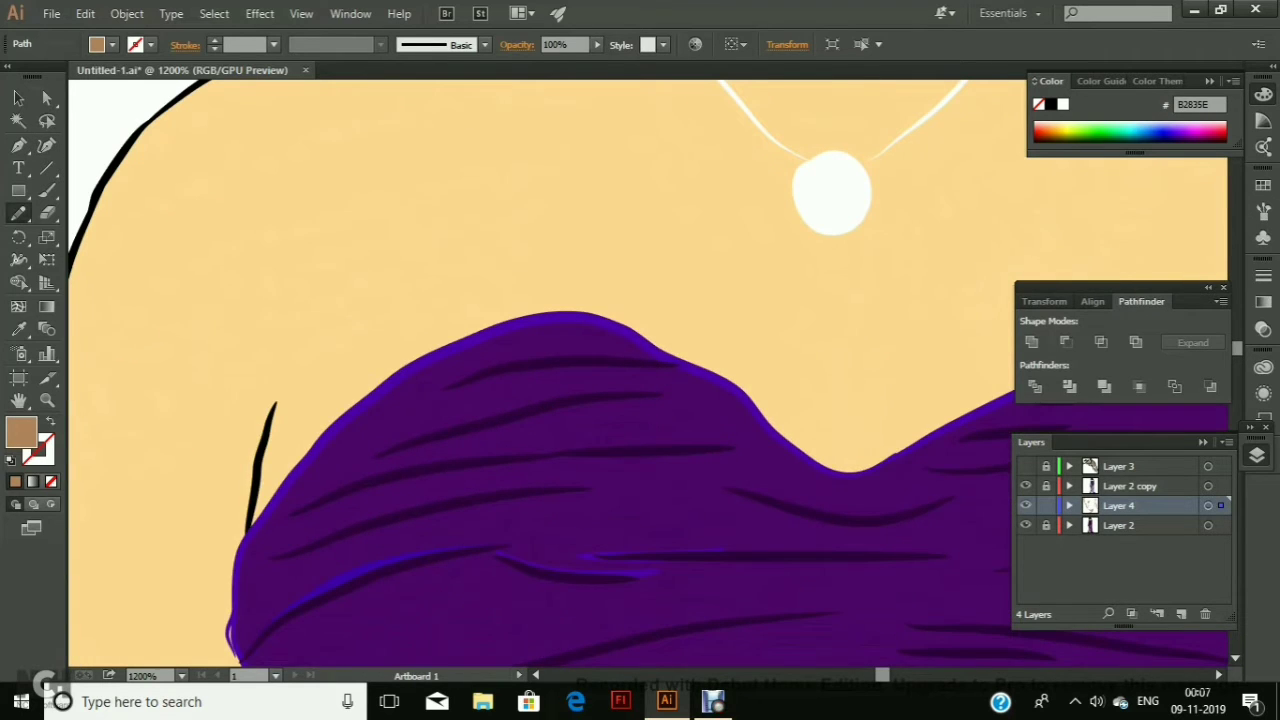
drag(372, 330, 252, 522)
scroll(640, 370, up, 4)
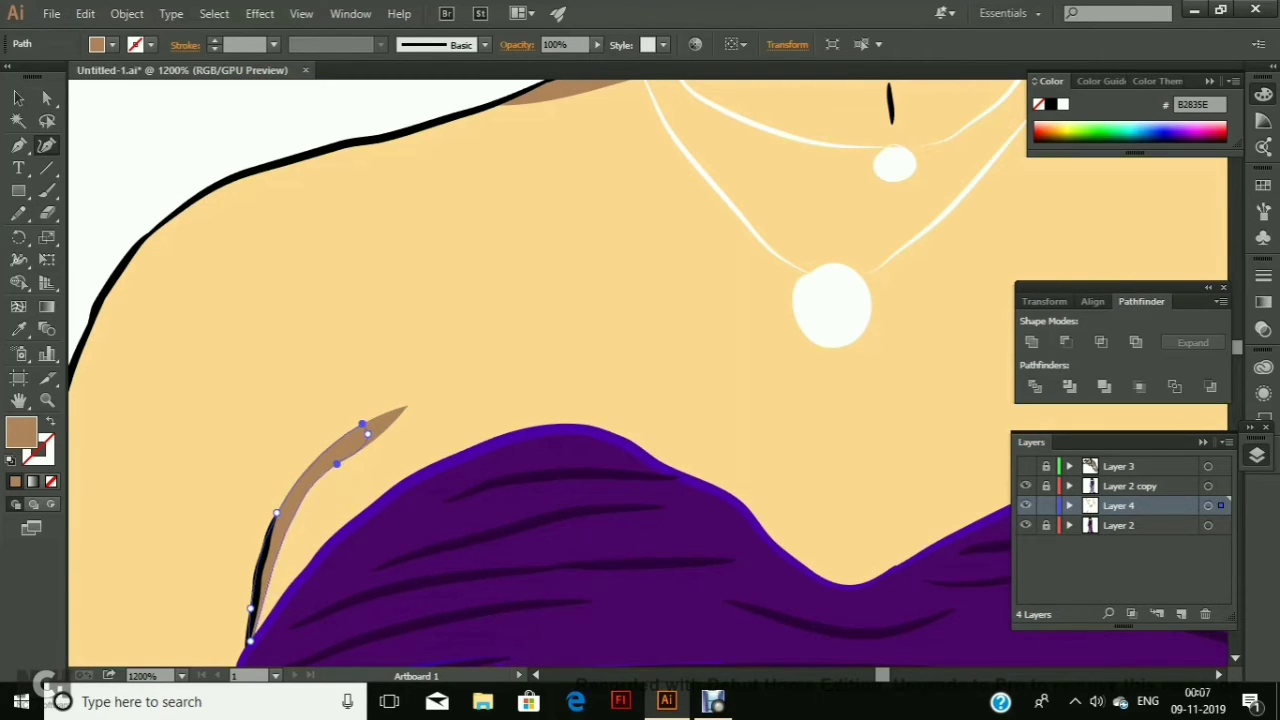
scroll(640, 370, up, 3)
scroll(640, 370, right, 10)
scroll(640, 370, up, 8)
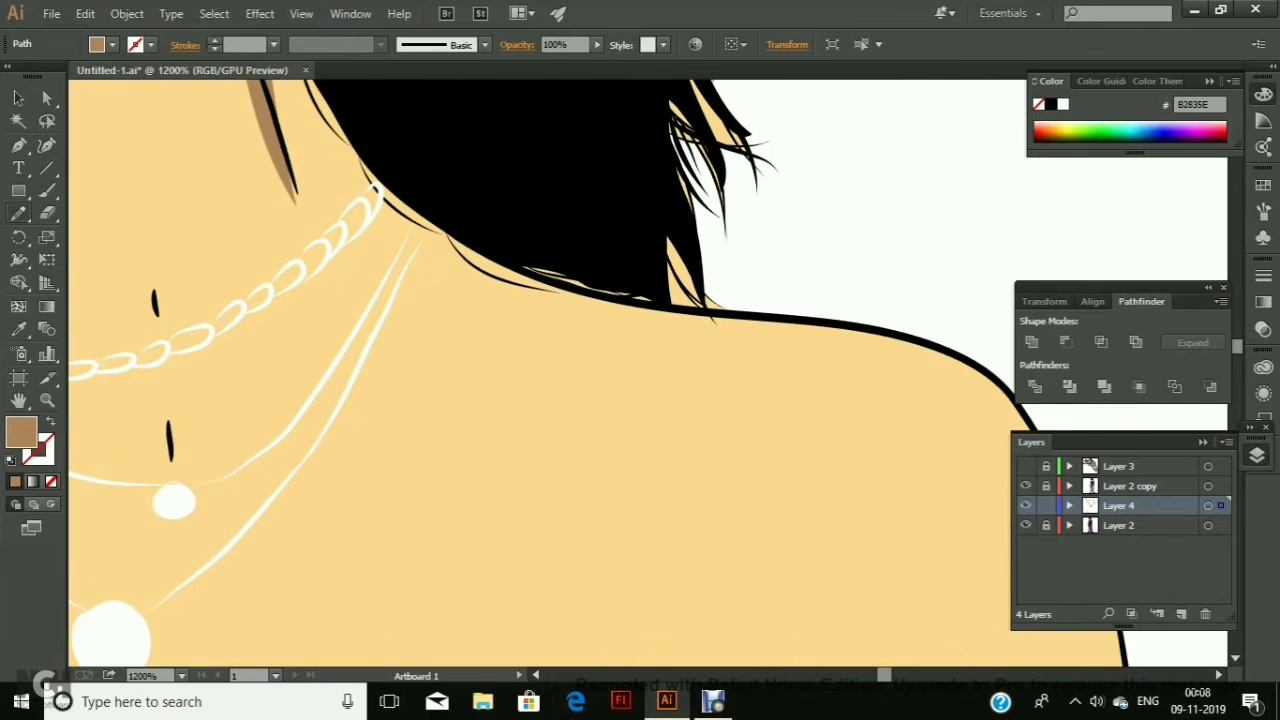
scroll(640, 370, up, 3)
- Draw more freehand brown shadow shapes across the neck and torso skin
key(n)
drag(598, 400, 478, 345)
scroll(640, 370, down, 12)
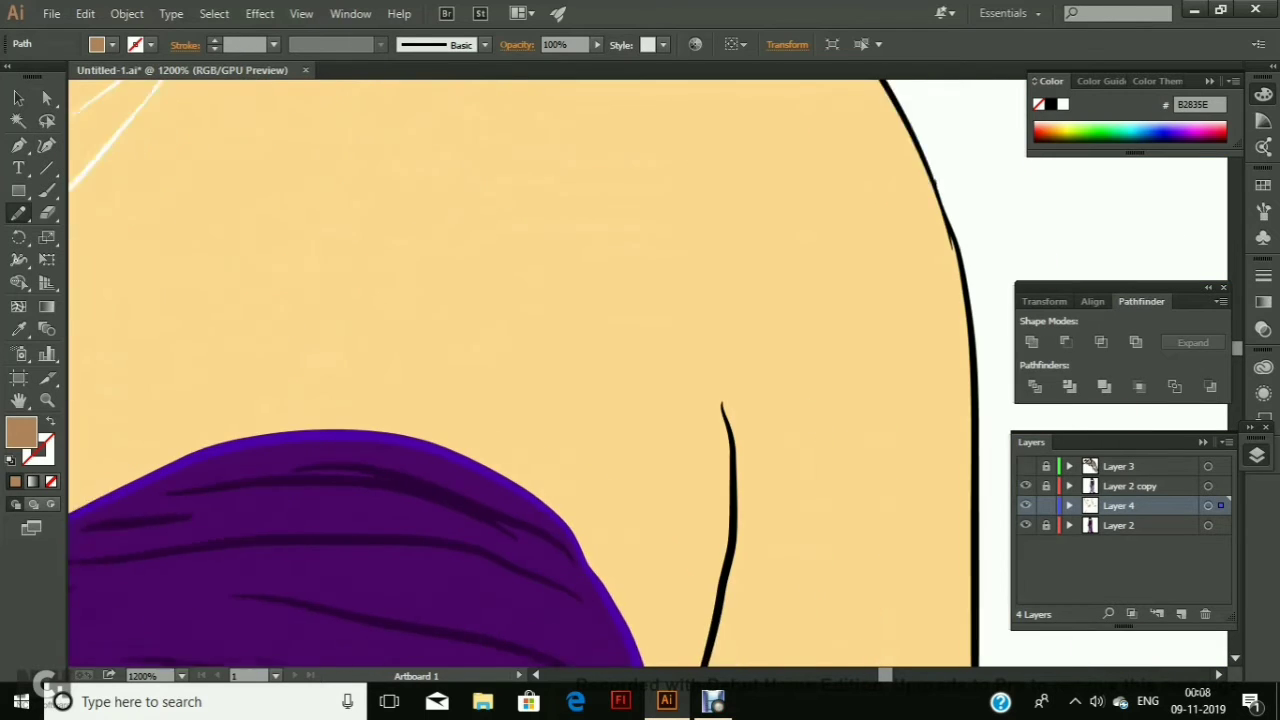
scroll(640, 370, down, 4)
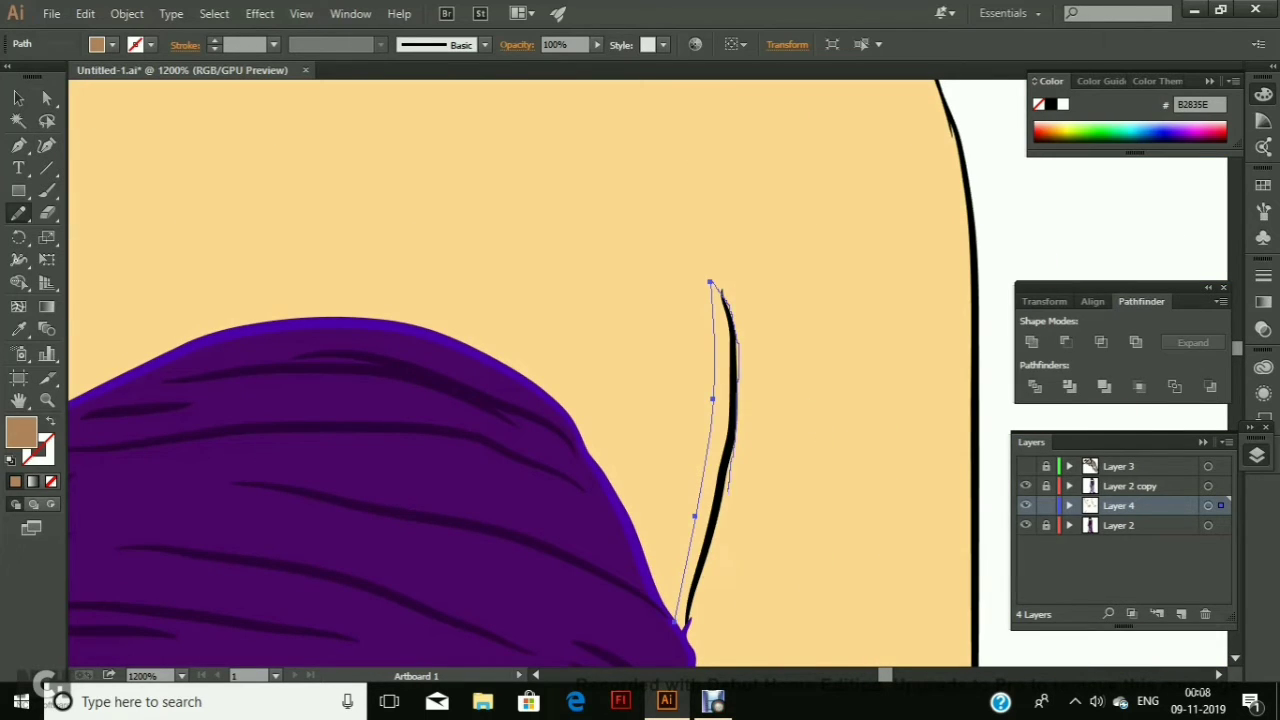
scroll(640, 370, down, 6)
scroll(640, 370, down, 2)
drag(708, 247, 733, 323)
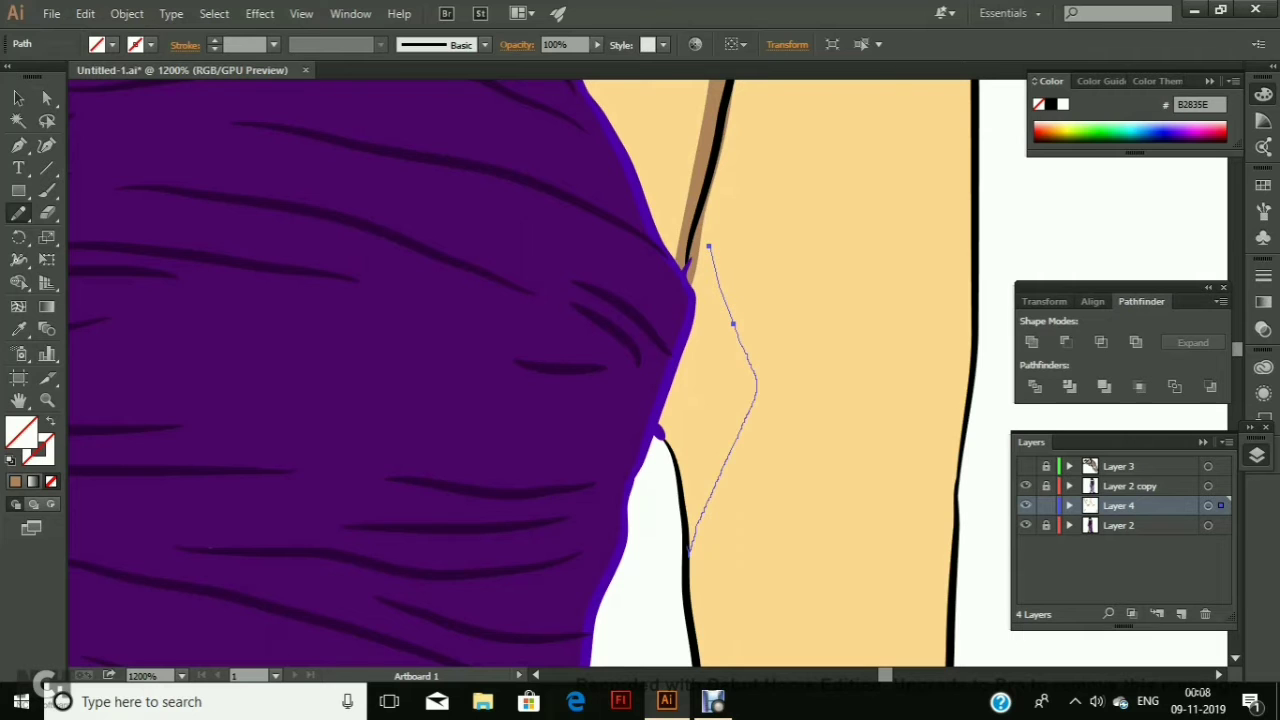
drag(688, 555, 660, 440)
scroll(640, 370, down, 10)
scroll(640, 370, up, 2)
drag(727, 413, 910, 372)
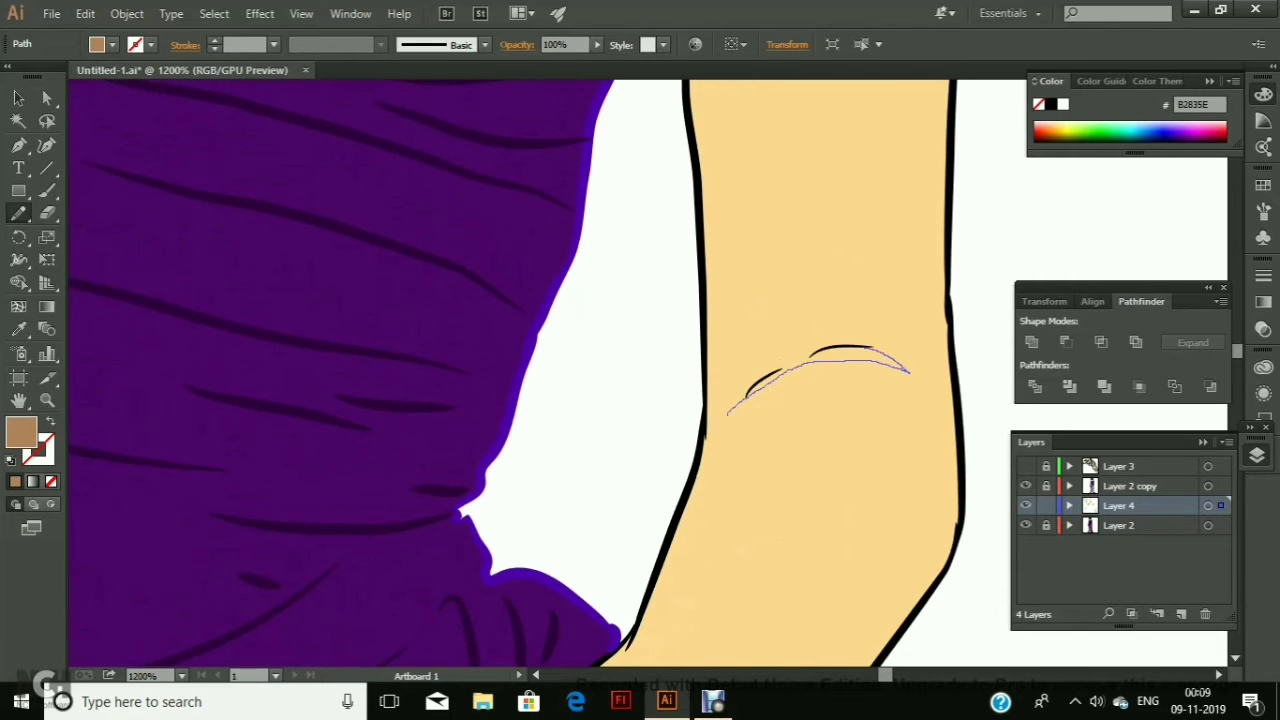
scroll(215, 430, down, 10)
scroll(215, 430, down, 2)
scroll(215, 430, up, 2)
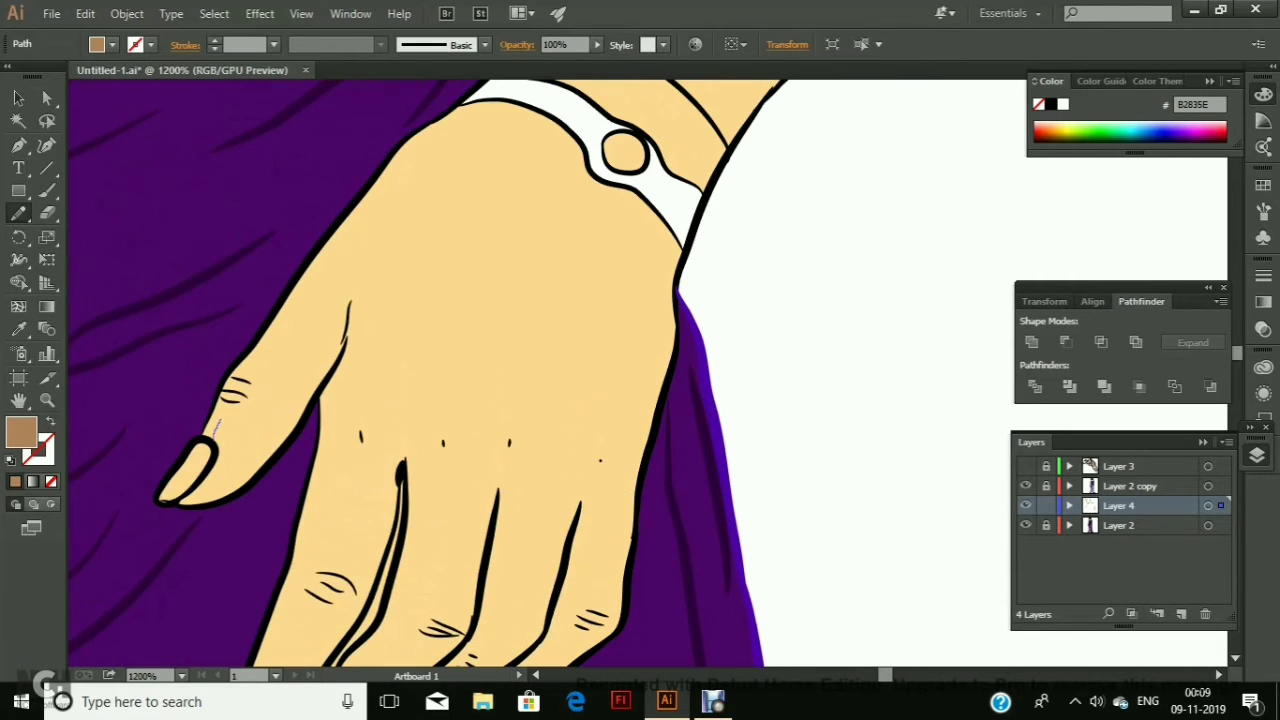
scroll(340, 430, up, 2)
scroll(340, 430, up, 2)
- Add leg shadow shapes including a knee crease, clearing the fill on one path
mouse_move(355, 425)
mouse_down()
mouse_move(340, 526)
mouse_move(316, 575)
mouse_move(270, 575)
mouse_up()
scroll(340, 430, down, 3)
scroll(340, 430, down, 4)
scroll(400, 400, up, 2)
drag(492, 425, 475, 490)
drag(460, 577, 458, 583)
scroll(458, 583, down, 2)
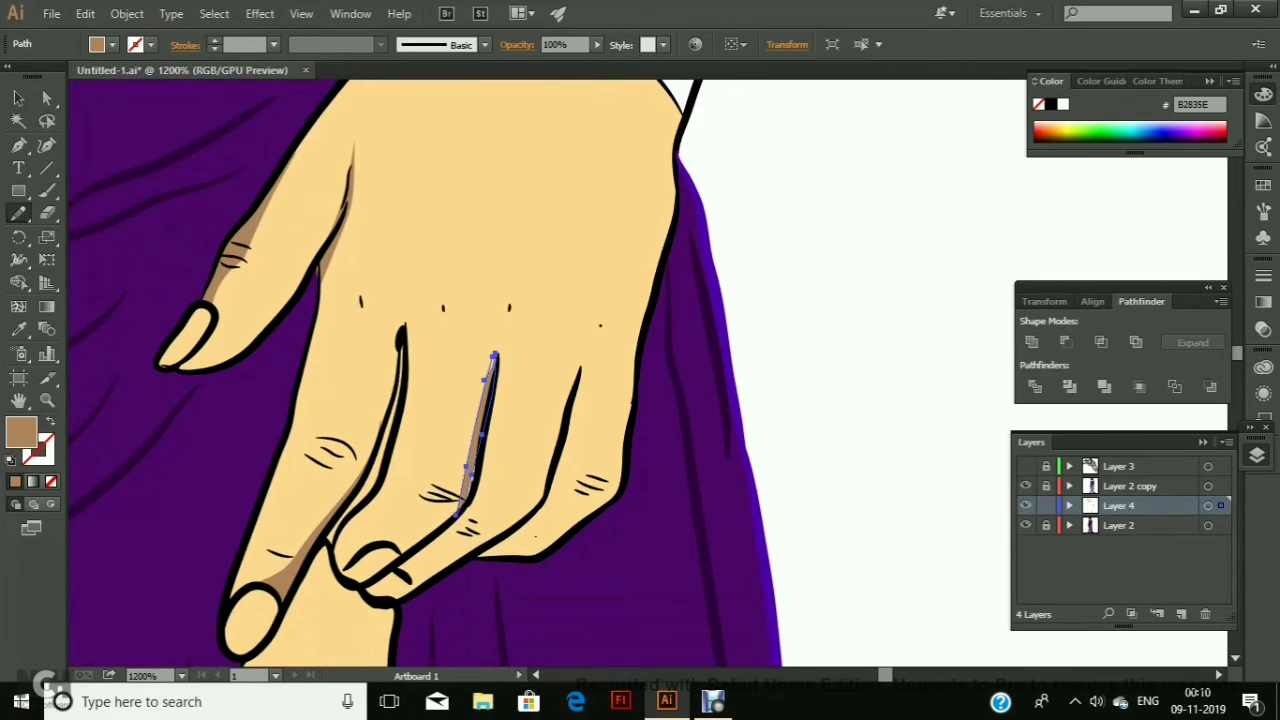
scroll(430, 370, down, 3)
scroll(430, 370, down, 9)
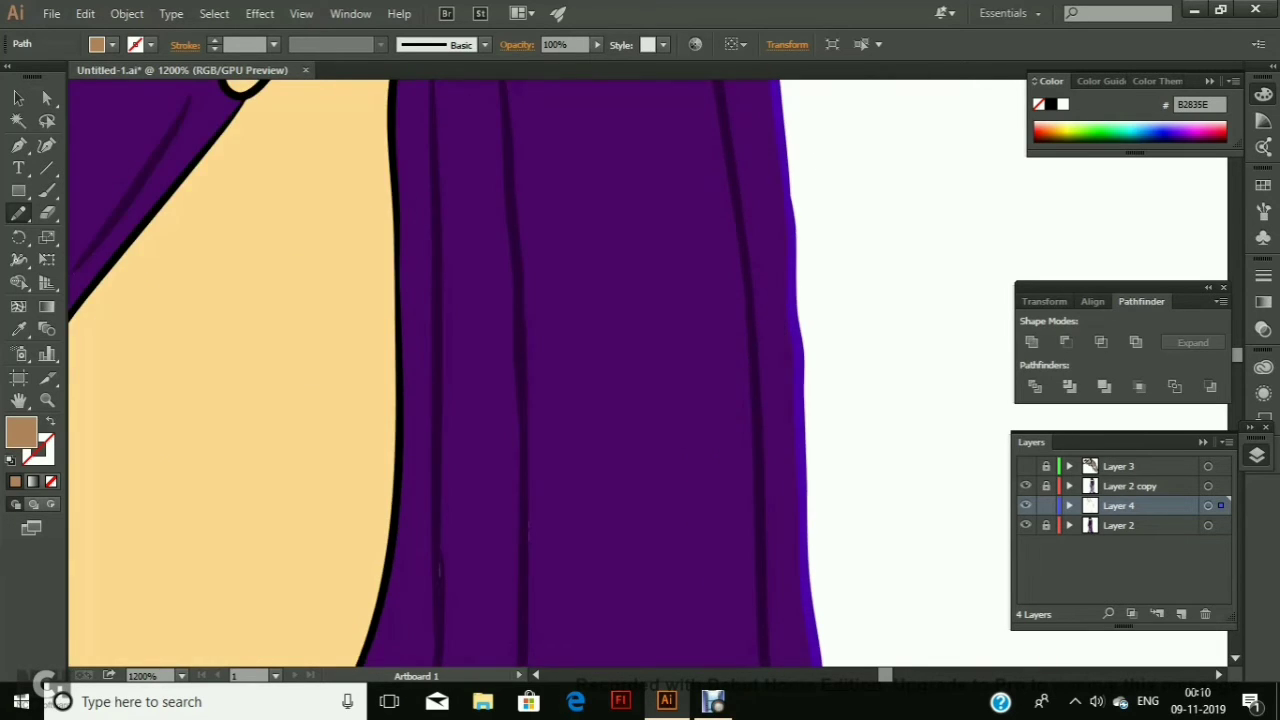
scroll(438, 568, down, 2)
scroll(511, 548, up, 2)
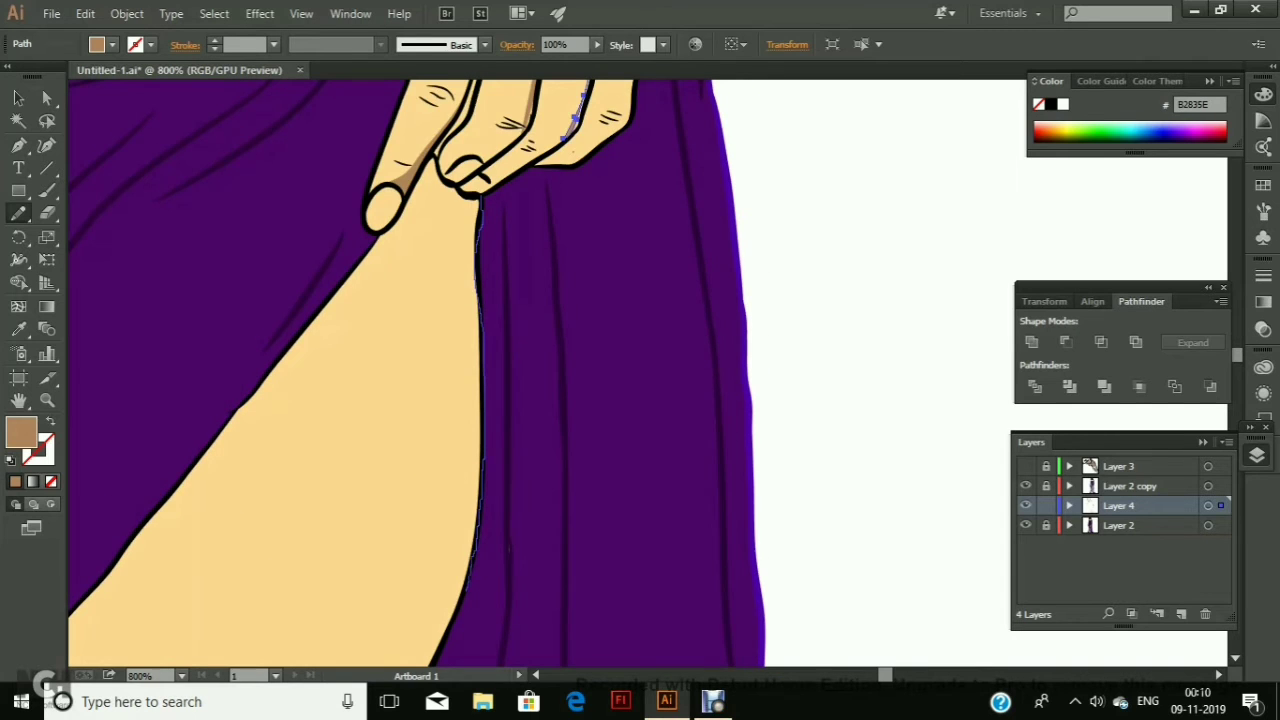
key(slash)
scroll(430, 226, down, 3)
scroll(430, 226, down, 3)
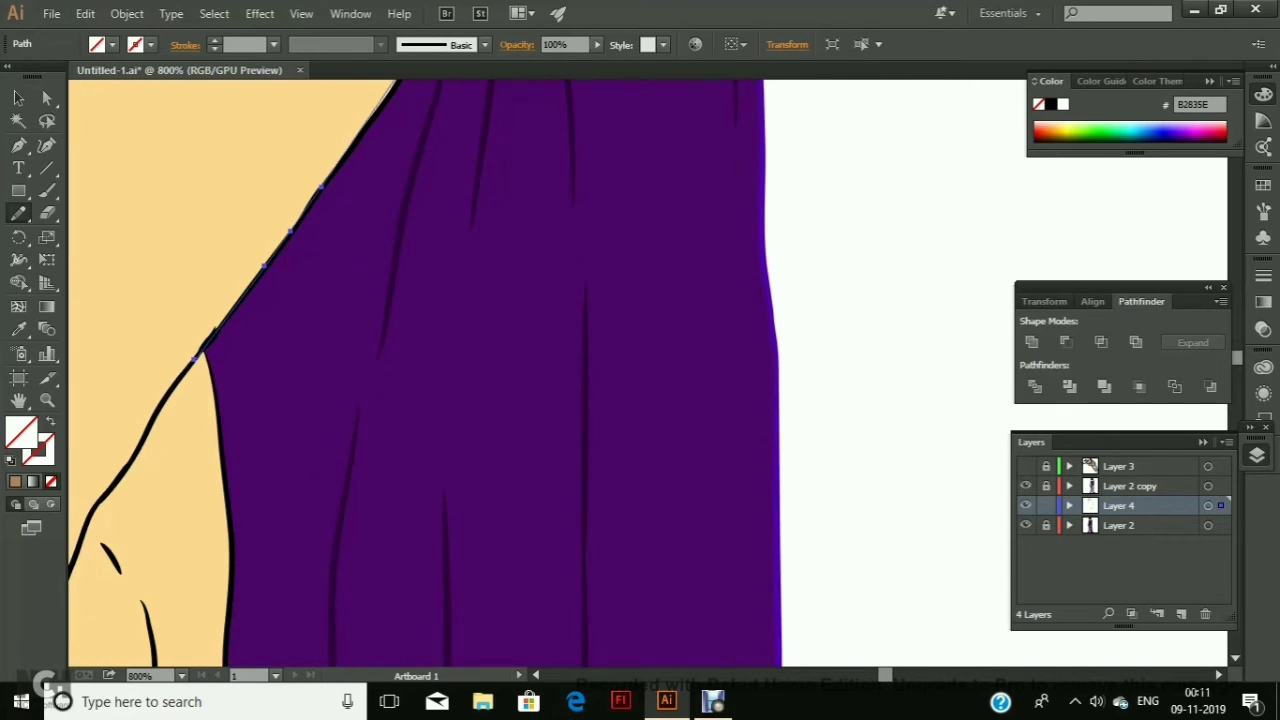
scroll(430, 226, down, 5)
scroll(430, 226, down, 3)
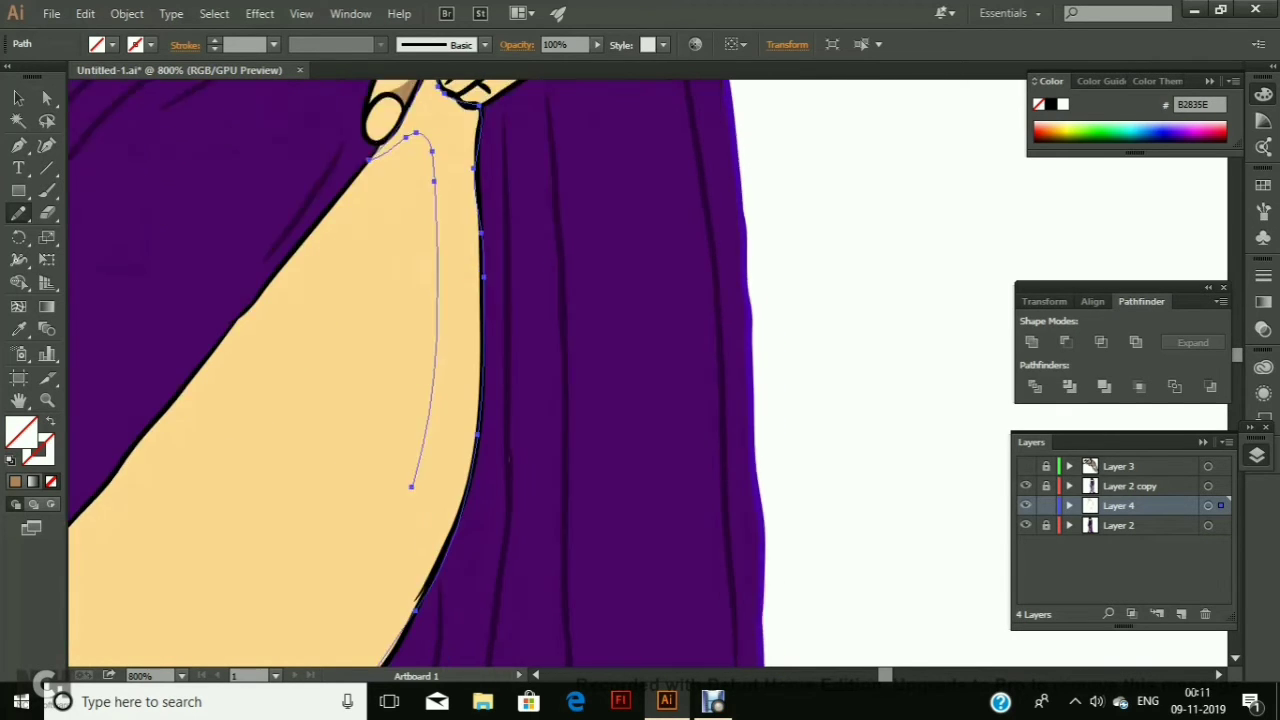
scroll(430, 226, down, 3)
scroll(430, 226, up, 3)
scroll(400, 370, down, 3)
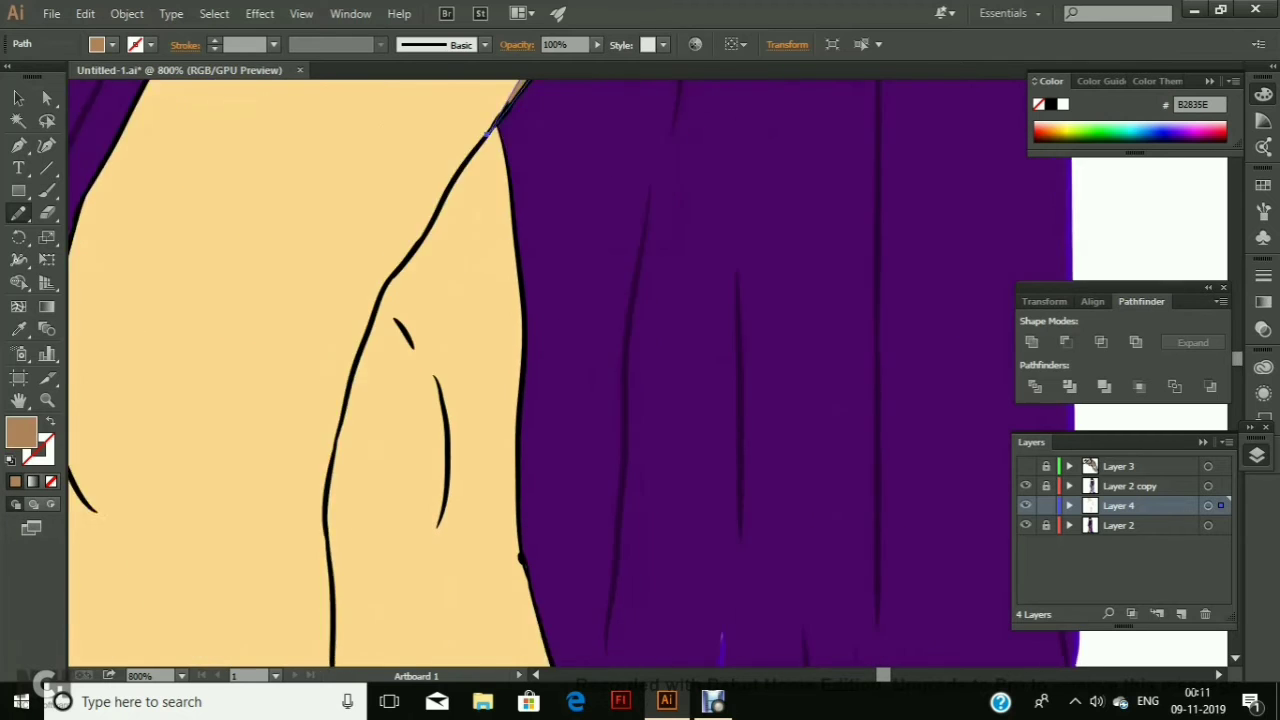
scroll(400, 370, down, 3)
- Draw a shadow shape along the inner arm and fill it brown
drag(462, 200, 450, 570)
scroll(400, 370, up, 5)
scroll(400, 370, down, 3)
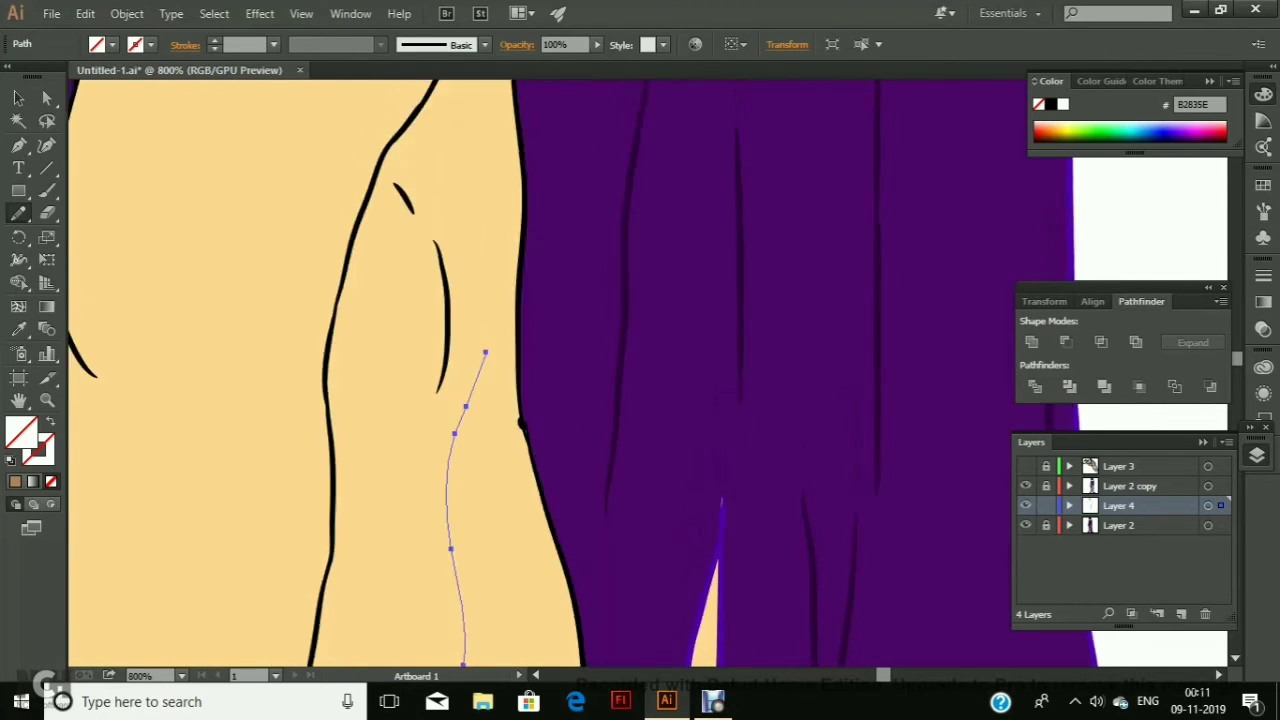
scroll(400, 370, up, 2)
scroll(400, 370, left, 2)
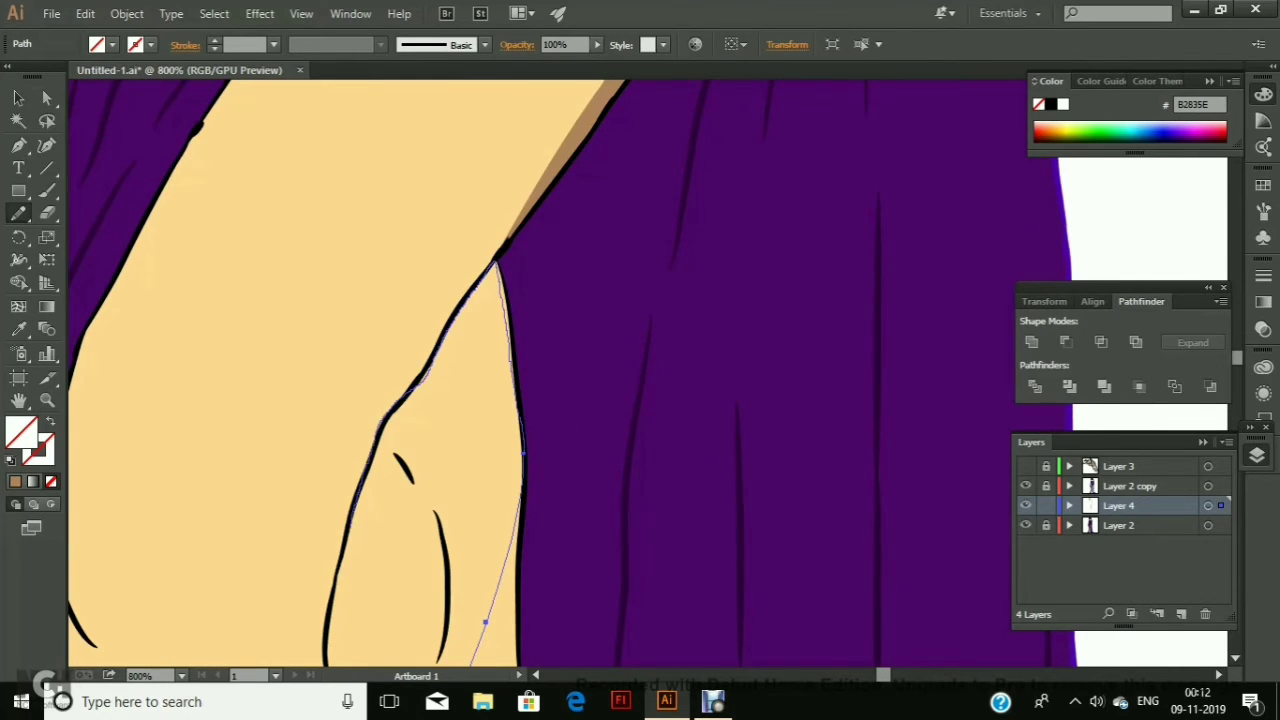
scroll(400, 370, down, 3)
scroll(400, 370, down, 3)
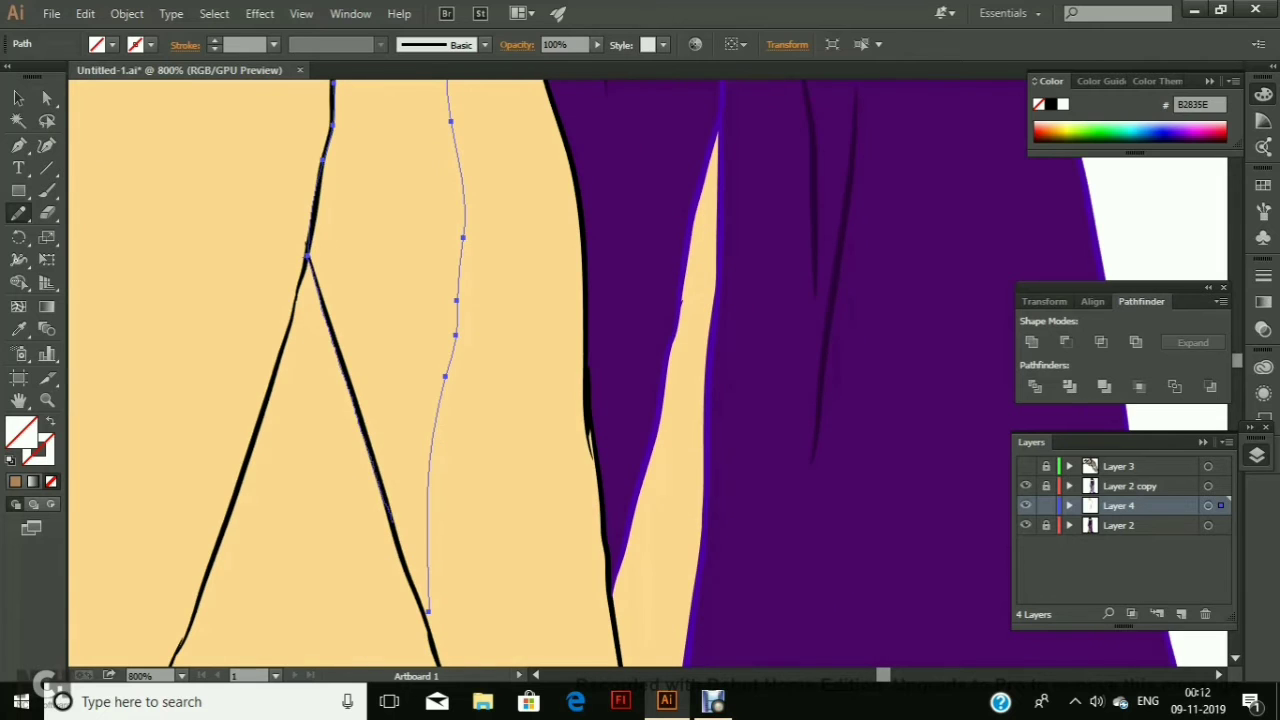
key(comma)
- Draw a brown shadow curve across the chest and view the artwork at 100%
scroll(400, 370, down, 10)
scroll(400, 370, up, 15)
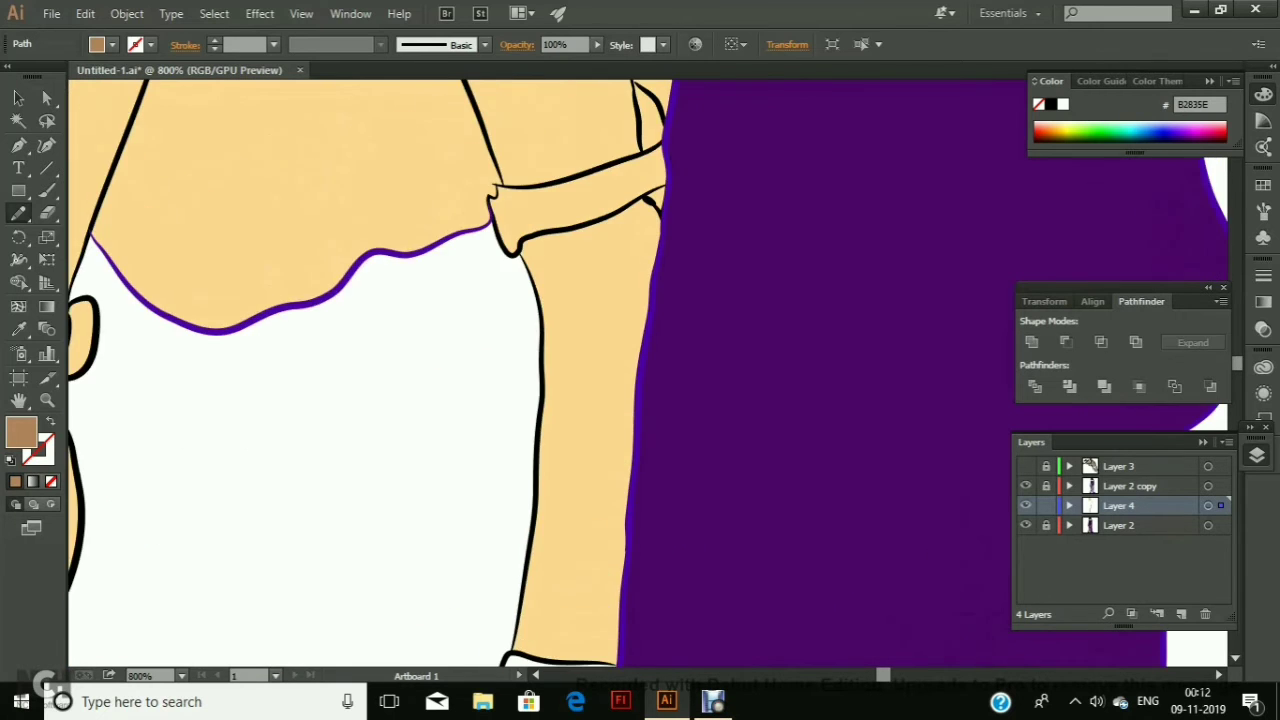
scroll(400, 370, left, 3)
scroll(400, 370, down, 5)
scroll(400, 370, down, 3)
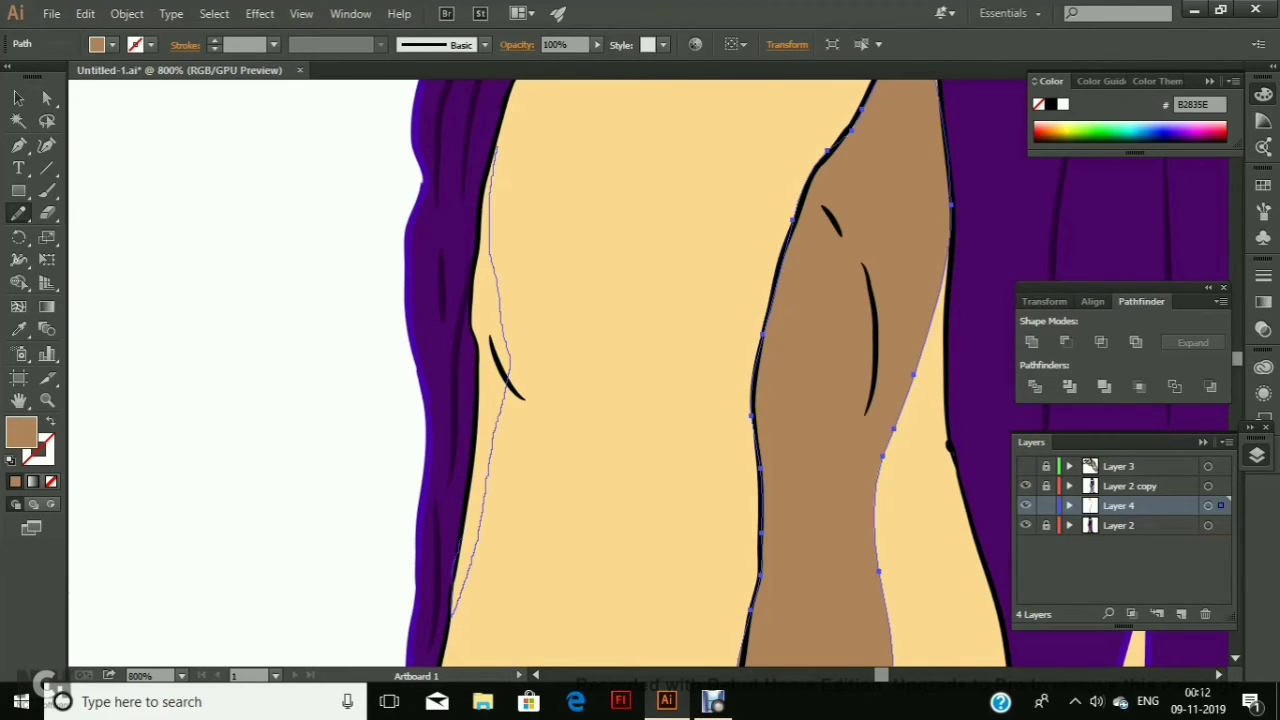
drag(476, 381, 665, 404)
scroll(665, 404, down, 1)
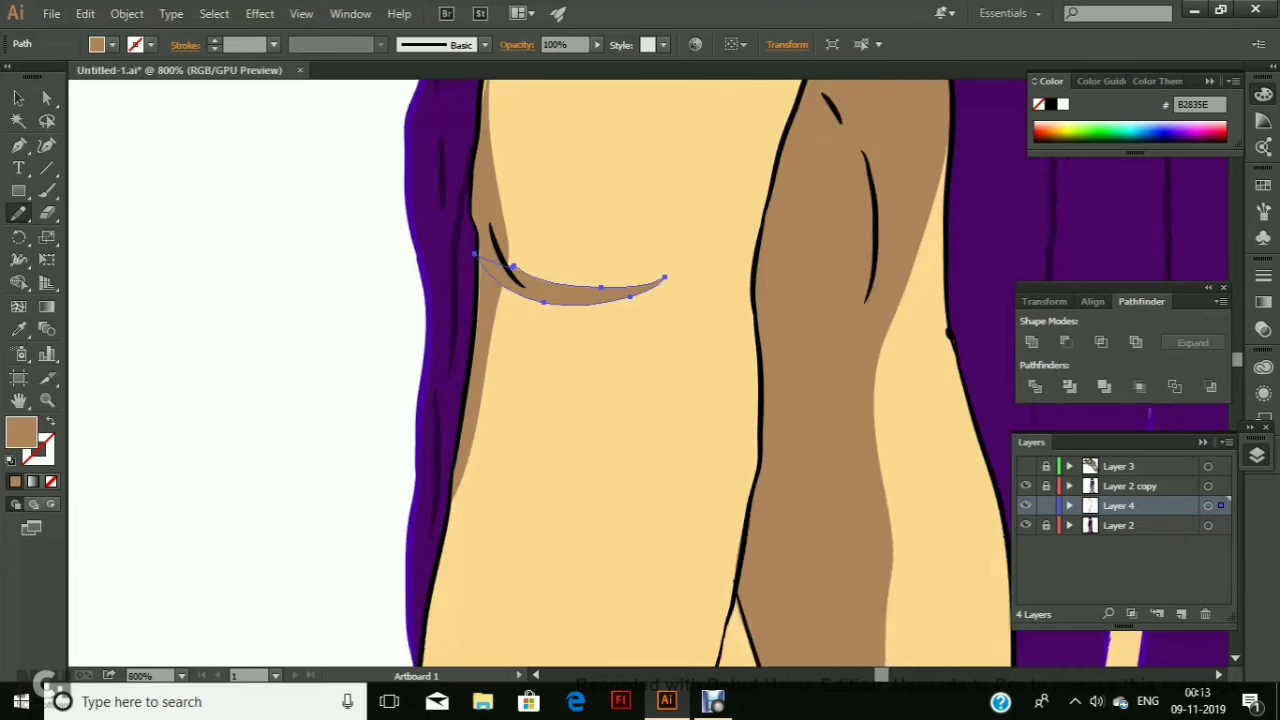
scroll(600, 370, down, 5)
scroll(640, 370, down, 5)
click(180, 676)
click(214, 423)
scroll(640, 370, down, 2)
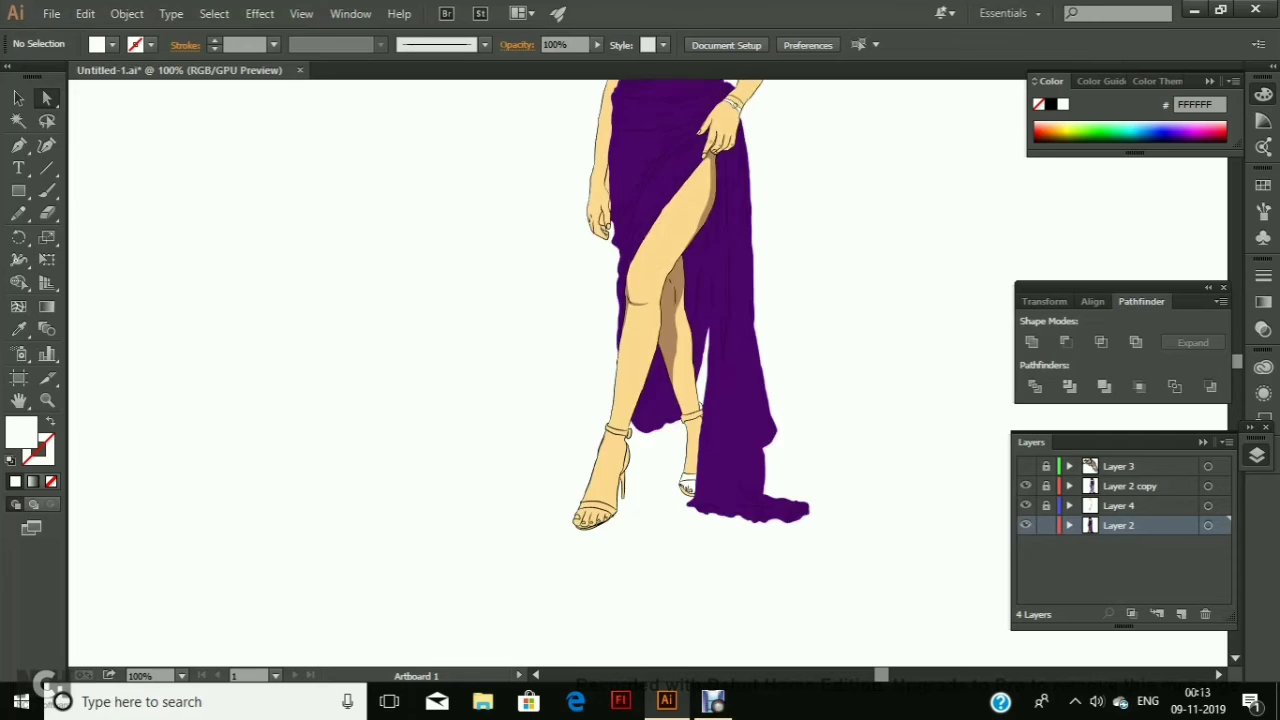
- Zoom to 1200% and fill the sole gap and two toenails white with Live Paint
click(180, 676)
click(214, 197)
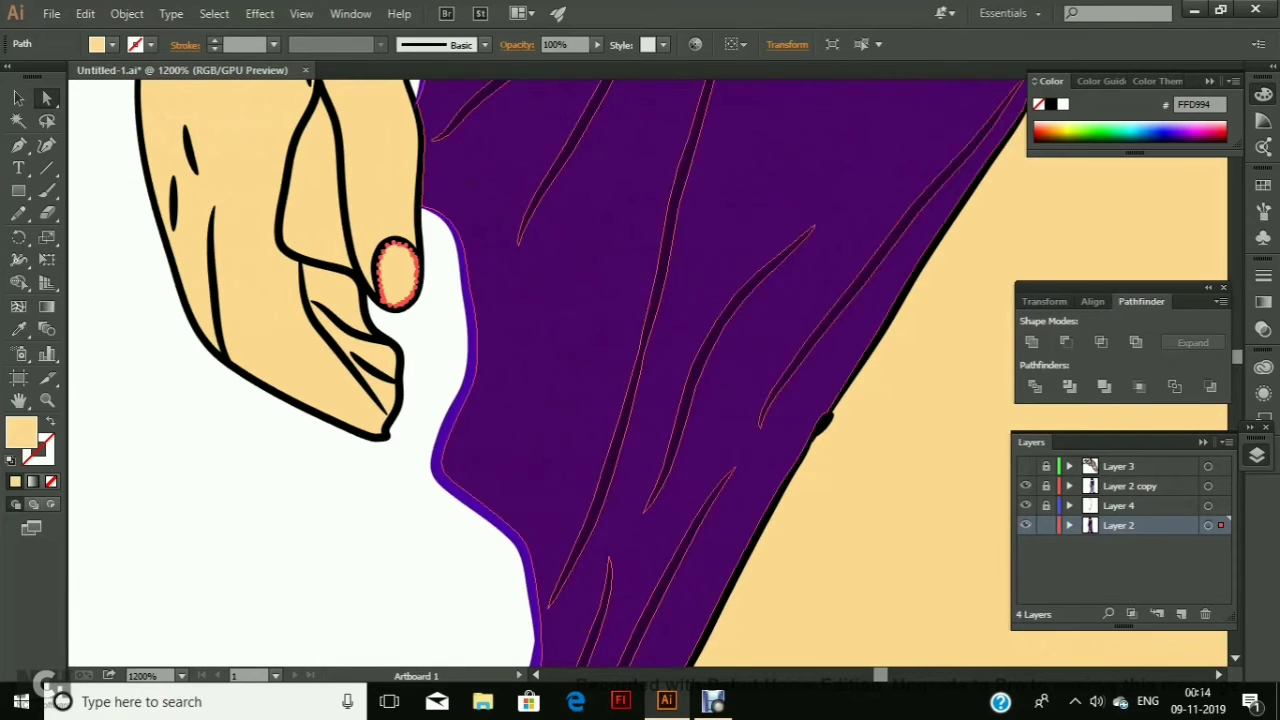
scroll(640, 370, up, 5)
click(643, 357)
scroll(640, 370, up, 3)
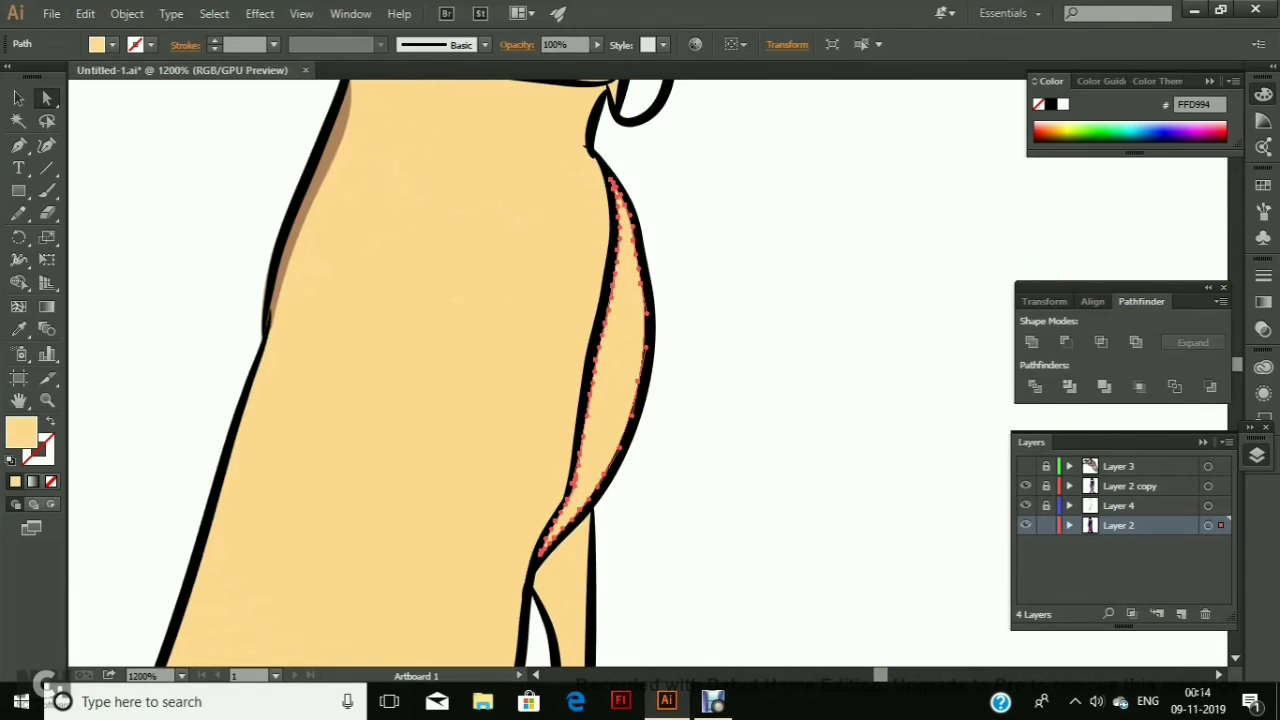
scroll(640, 370, down, 3)
scroll(640, 370, down, 5)
scroll(640, 370, down, 2)
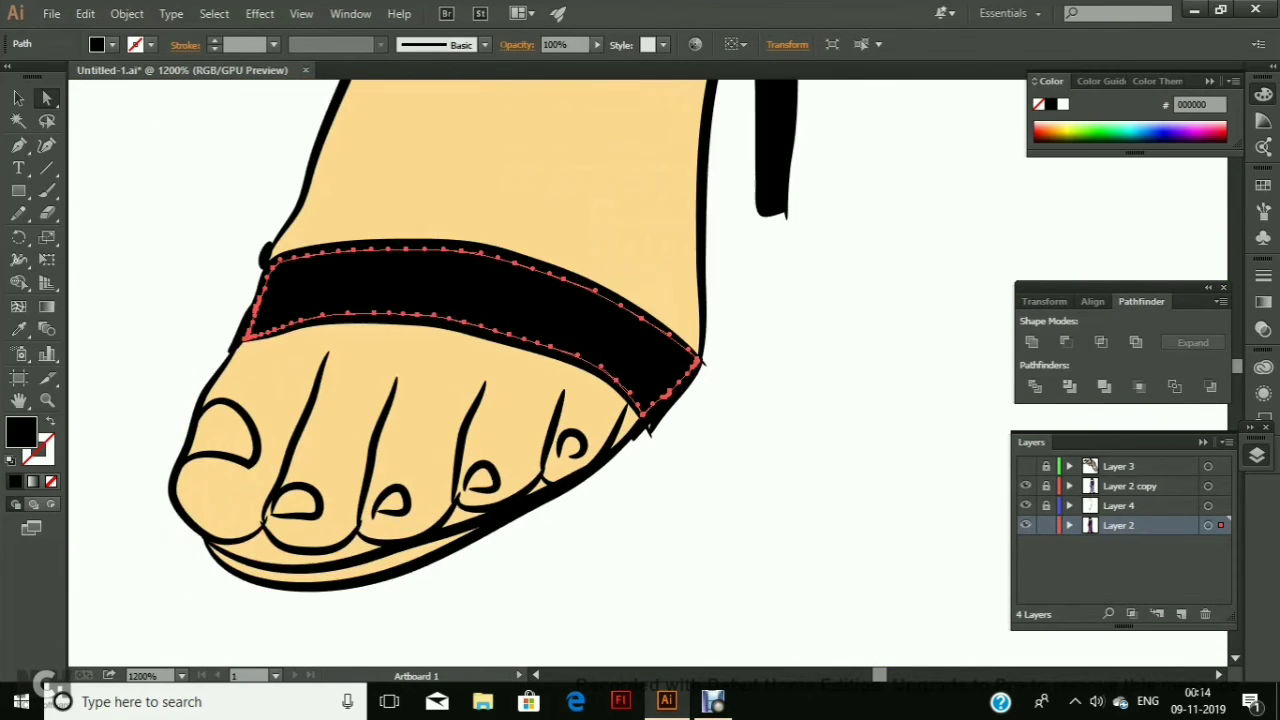
click(290, 555)
click(222, 430)
click(294, 500)
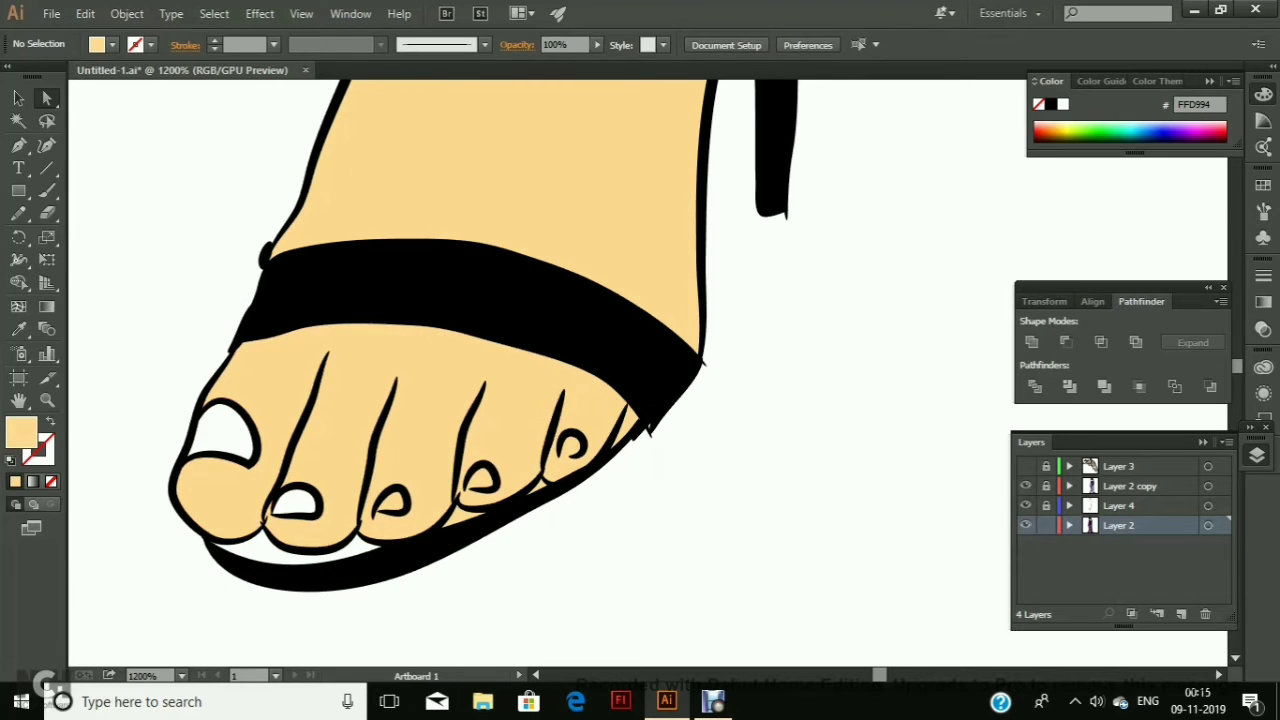
- Fill the strap shape on the other foot with skin colour FFD994
scroll(640, 370, right, 3)
scroll(640, 370, right, 5)
scroll(640, 370, right, 5)
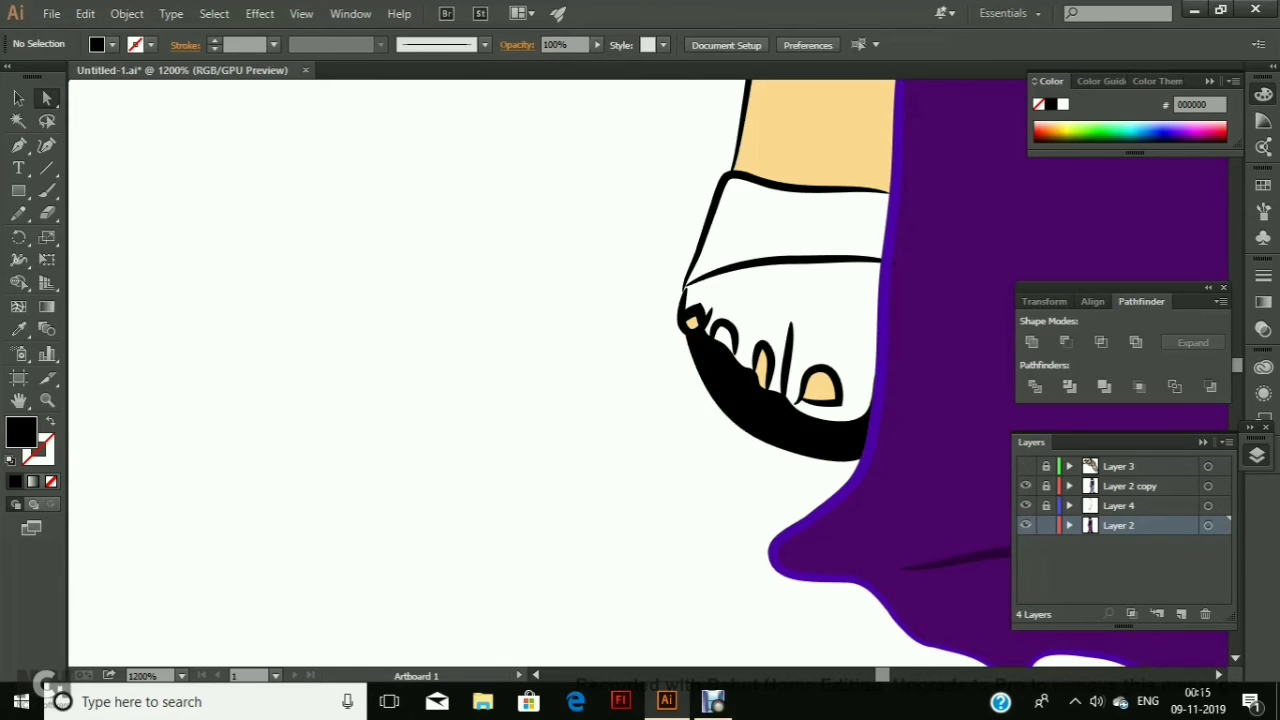
scroll(640, 370, up, 3)
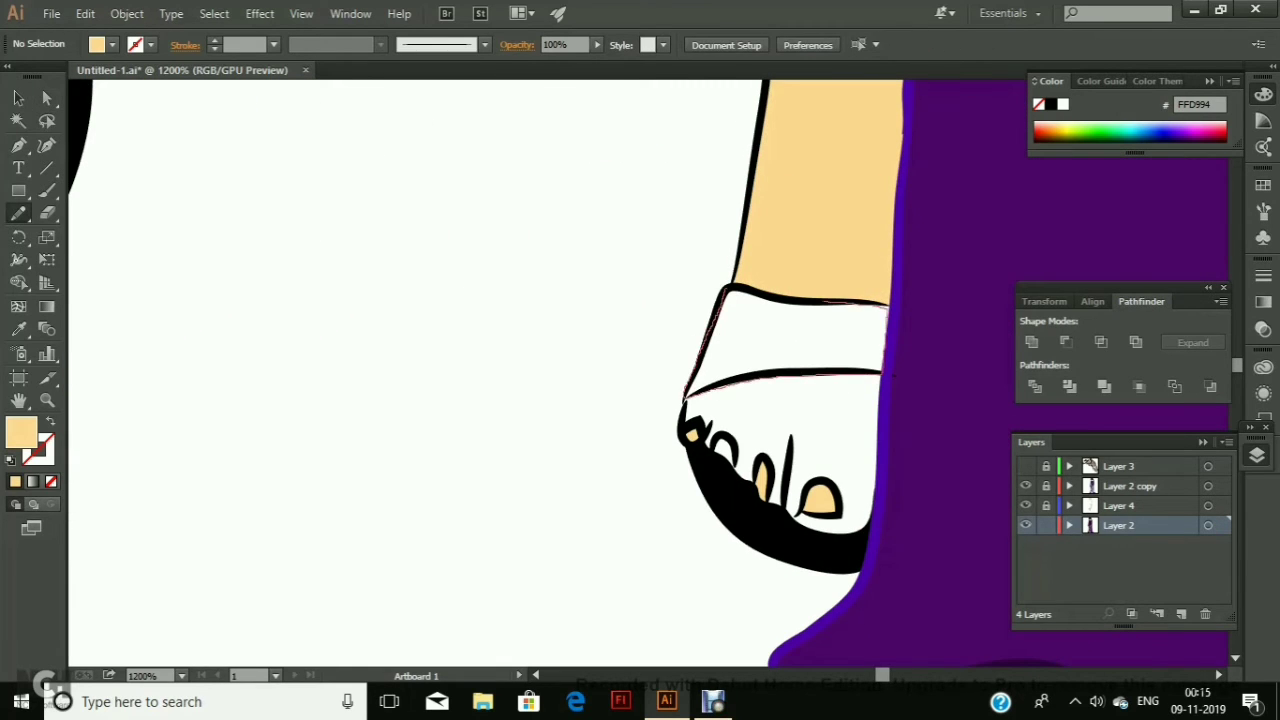
click(720, 330)
key(comma)
key(shift+grave)
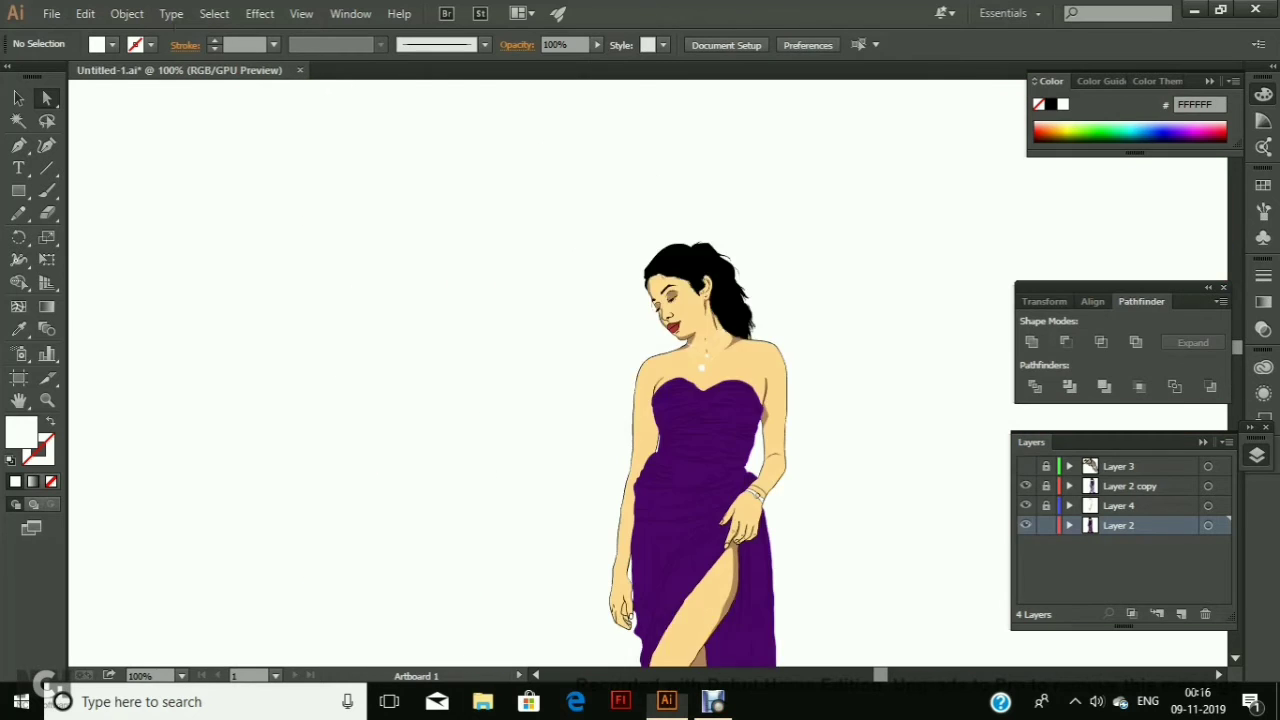
- Unlock Layer 3 and select the hair path on it
scroll(714, 373, up, 5)
scroll(714, 373, up, 3)
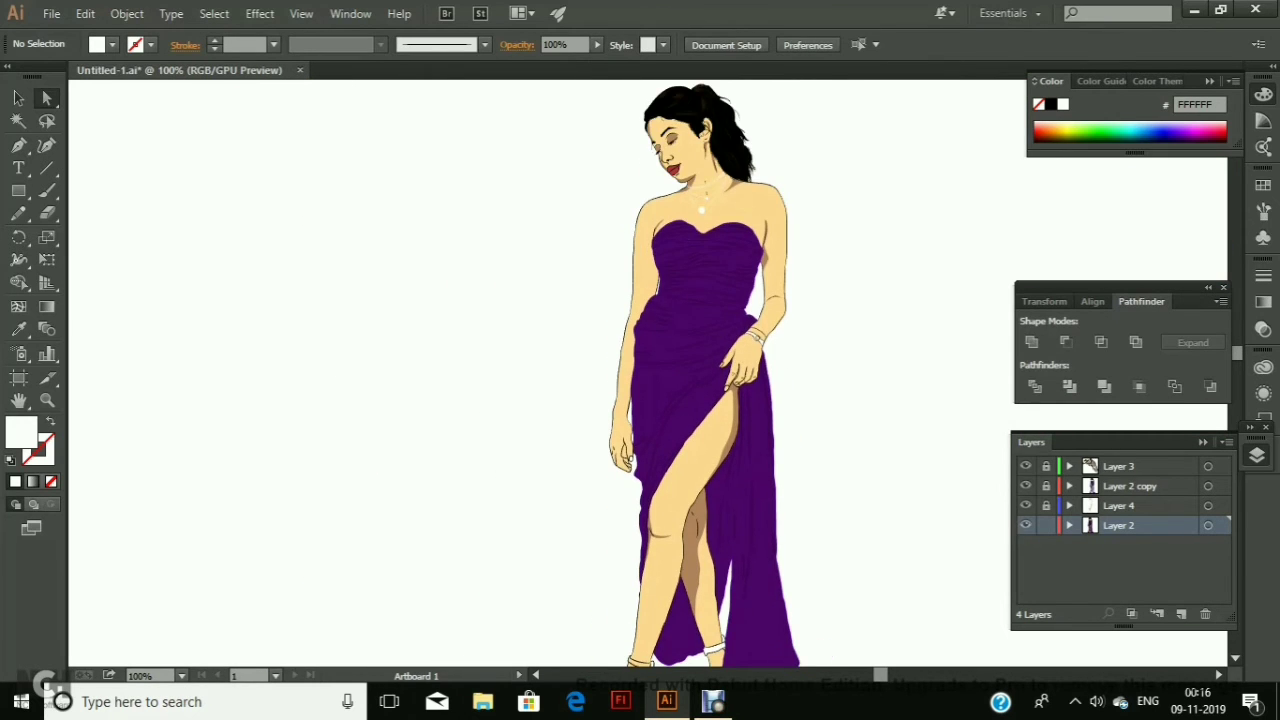
click(1118, 466)
key(v)
click(1046, 466)
click(1208, 466)
key(ctrl+shift+a)
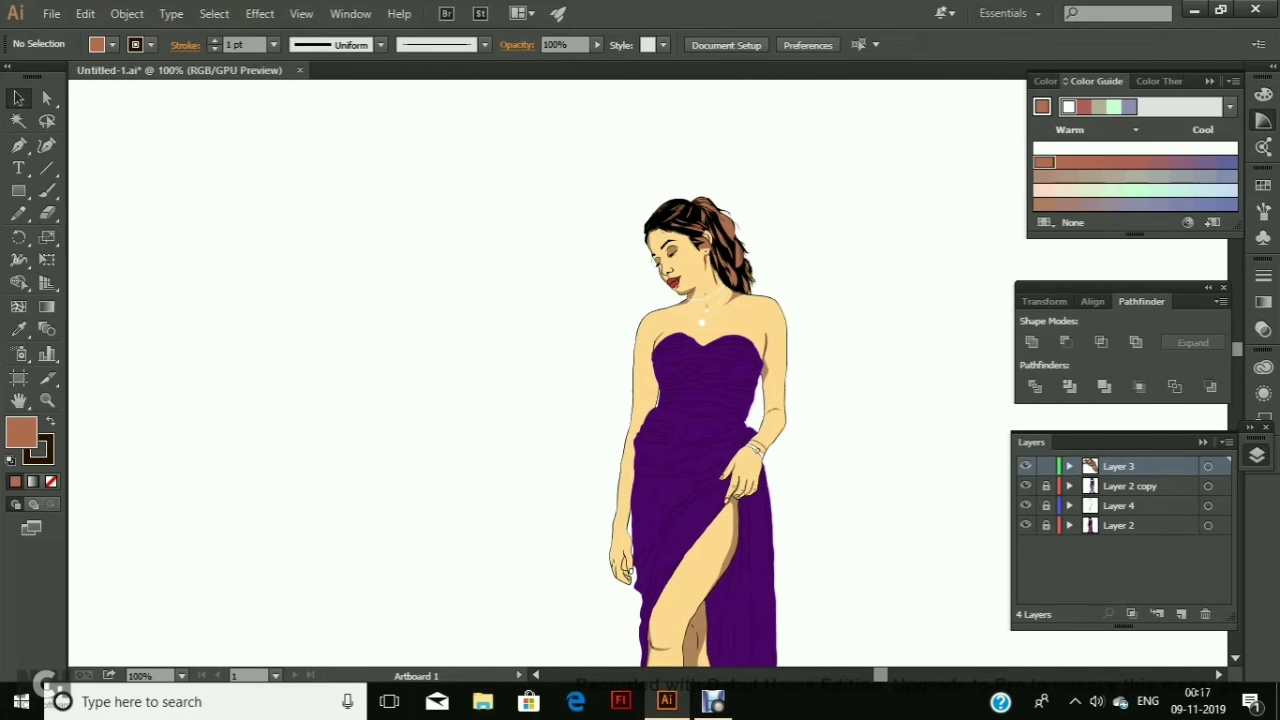
key(ctrl+a)
key(ctrl+shift+a)
key(ctrl+a)
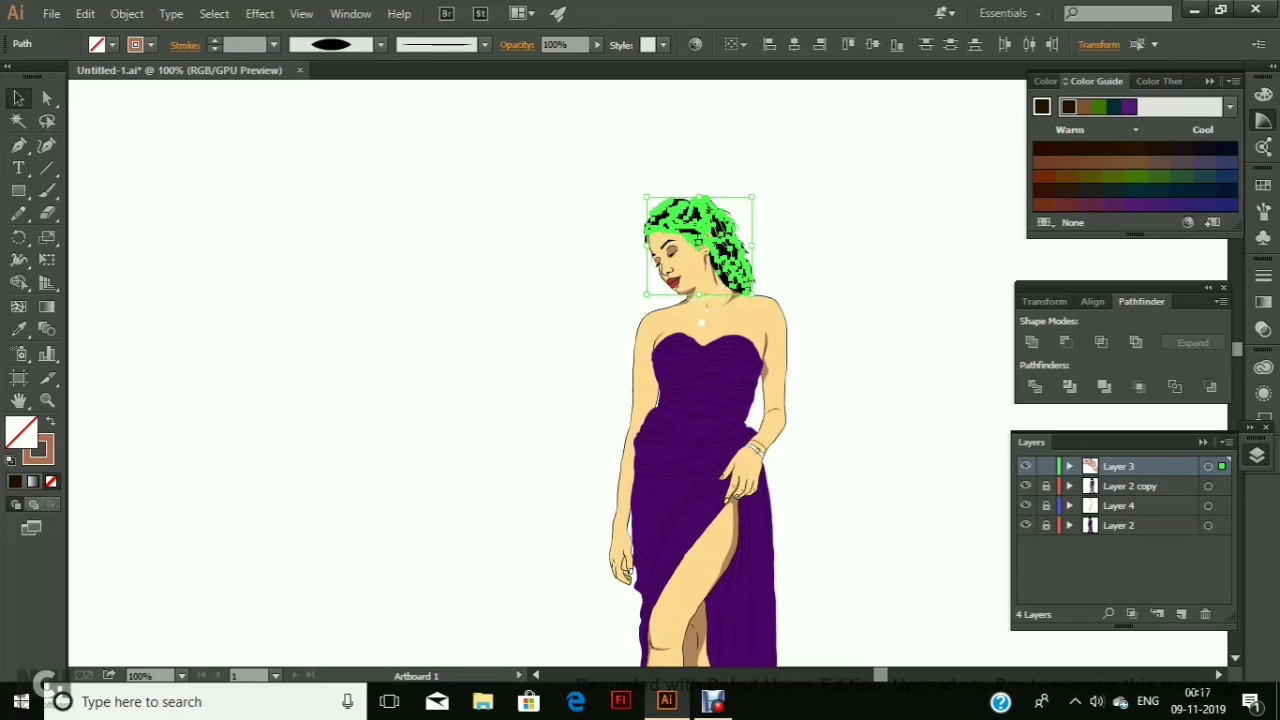
key(ctrl+shift+a)
- Set the hair's opacity to 49%
scroll(705, 373, down, 3)
click(1046, 466)
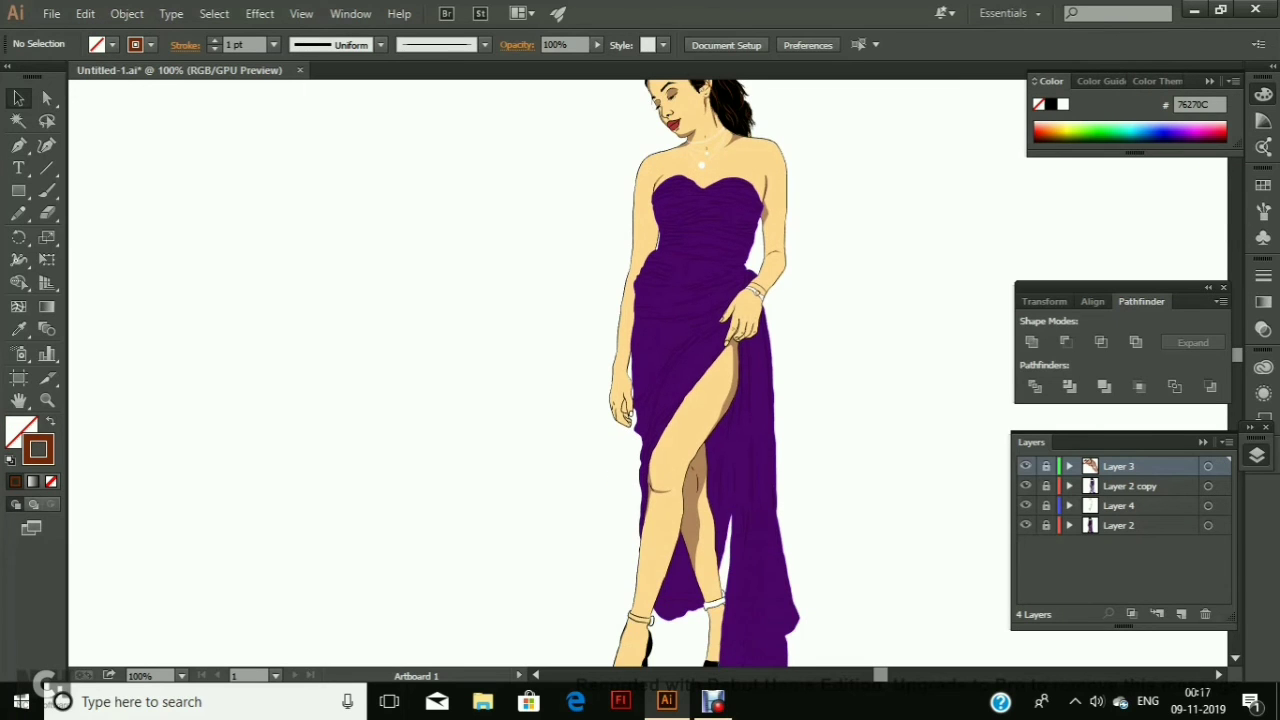
click(1130, 486)
scroll(705, 373, up, 2)
click(1208, 466)
text(49)
key(Return)
key(ctrl+shift+a)
- Lock the hair layer, unlock Layer 4 and select all its skin-shading artwork
click(1046, 486)
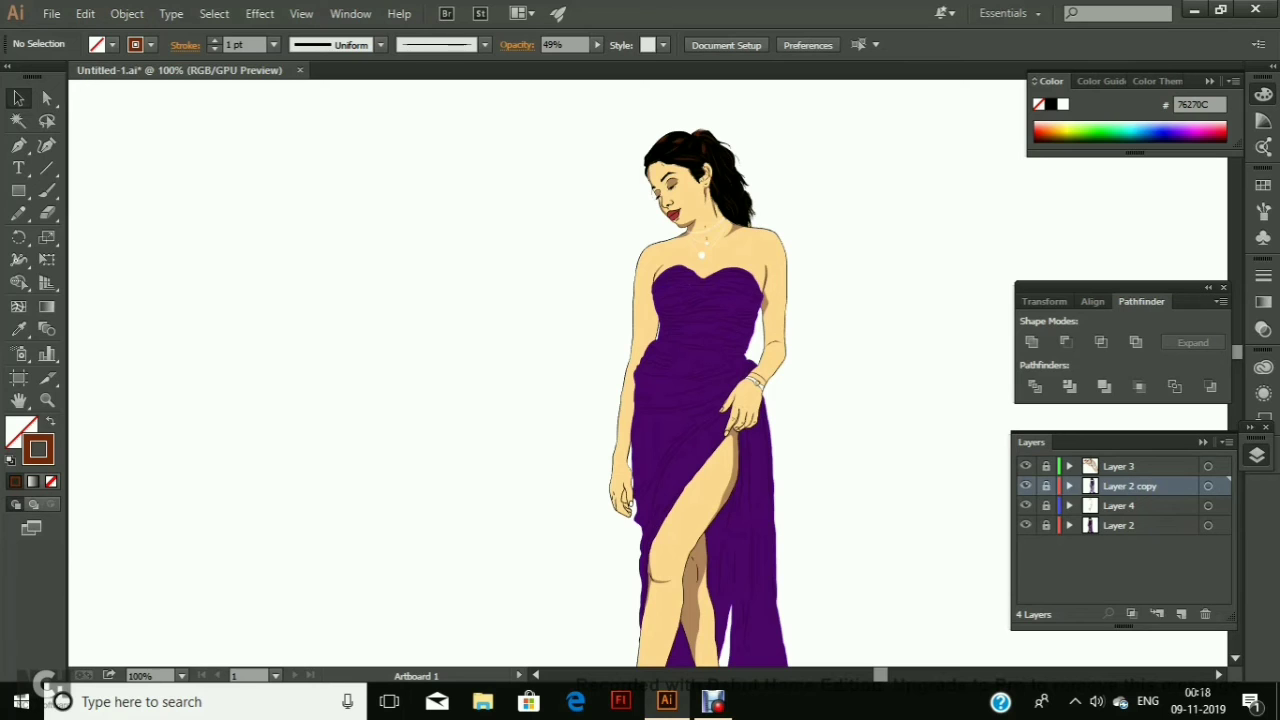
click(181, 675)
click(225, 678)
click(1208, 505)
click(85, 13)
click(150, 212)
click(85, 13)
- Recolor the skin shading to a warmer, slightly more saturated tone
click(450, 342)
drag(358, 95, 341, 93)
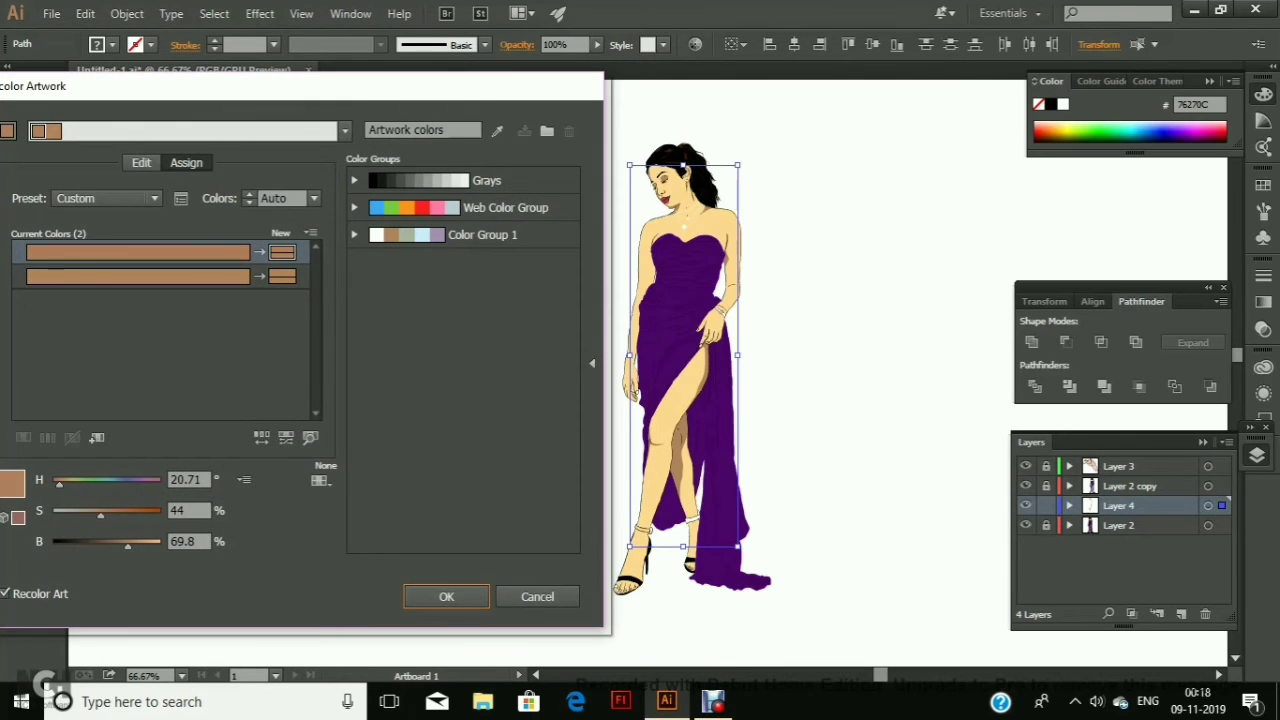
click(537, 596)
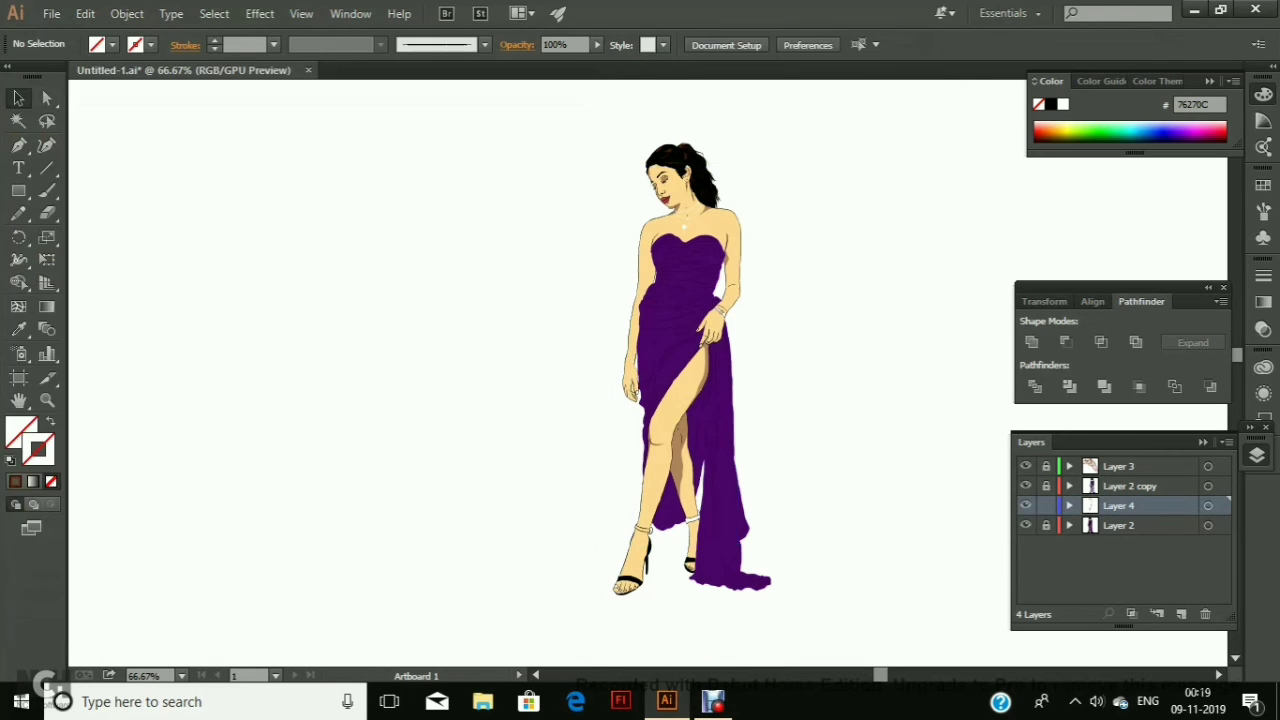
click(660, 440)
click(85, 13)
click(450, 342)
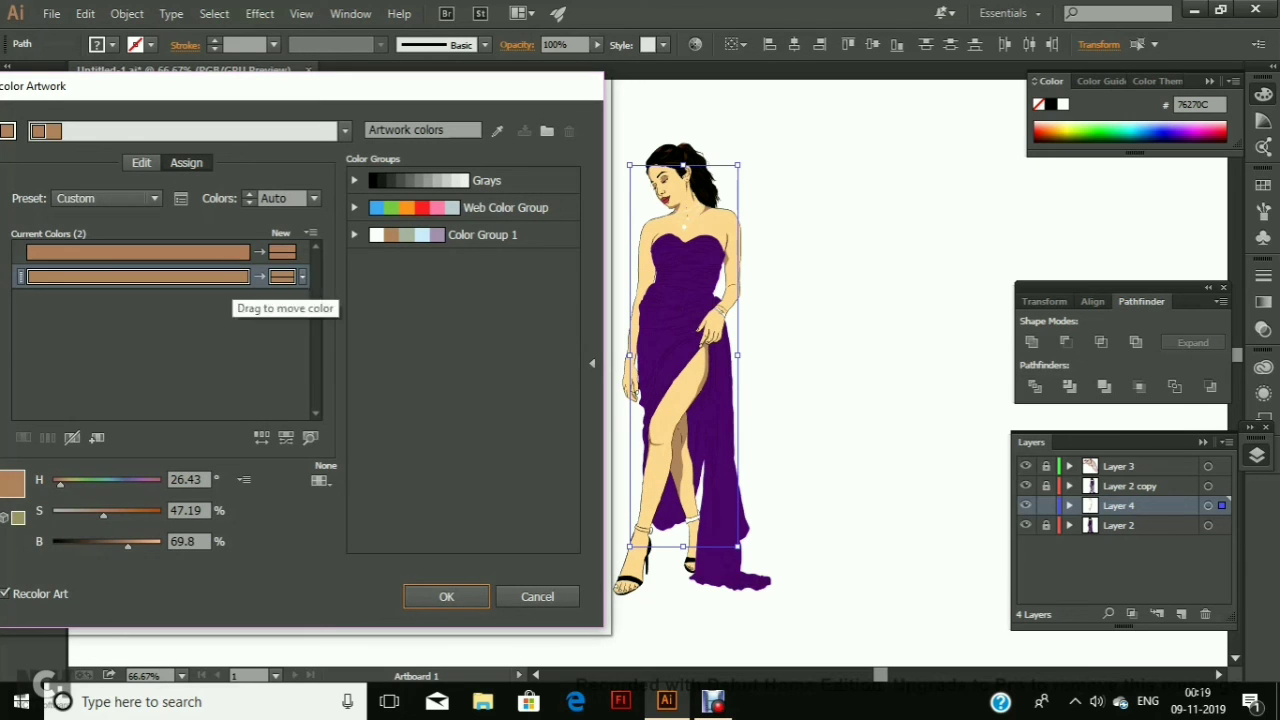
key(Return)
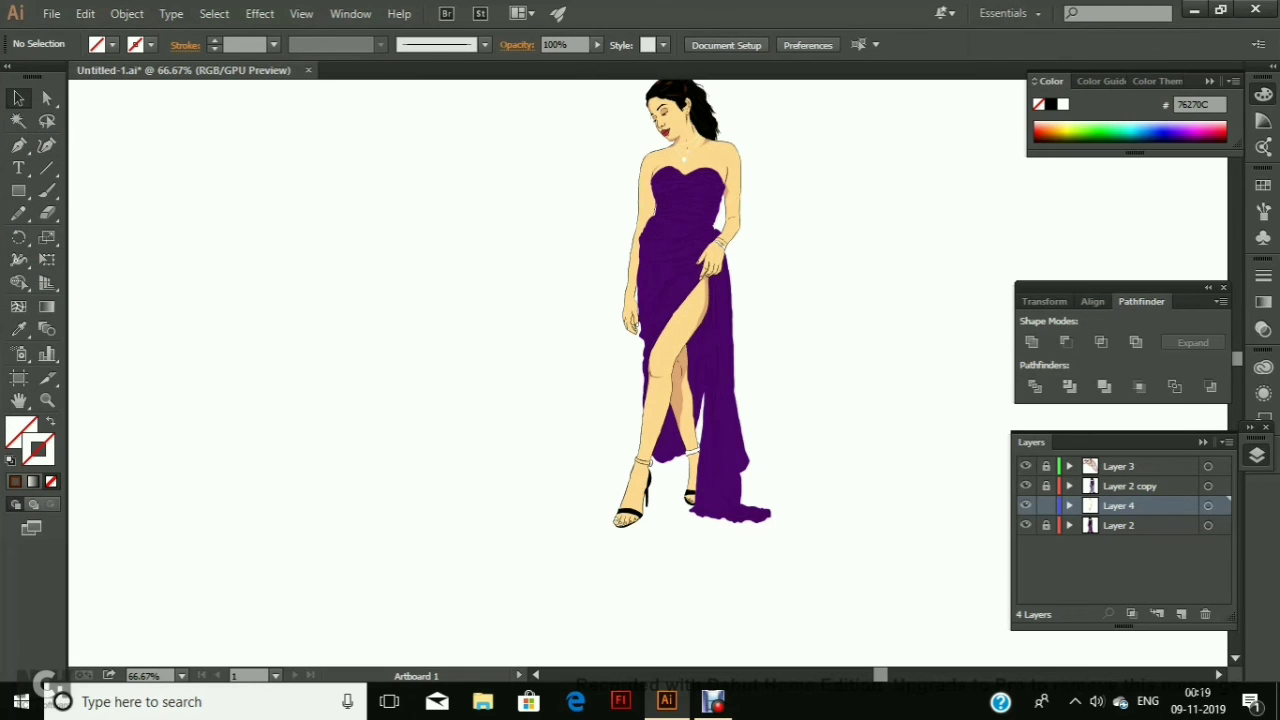
- Paint a first Paintbrush stroke on Layer 3 to the left of the figure
click(1118, 466)
key(b)
drag(258, 238, 293, 325)
click(484, 44)
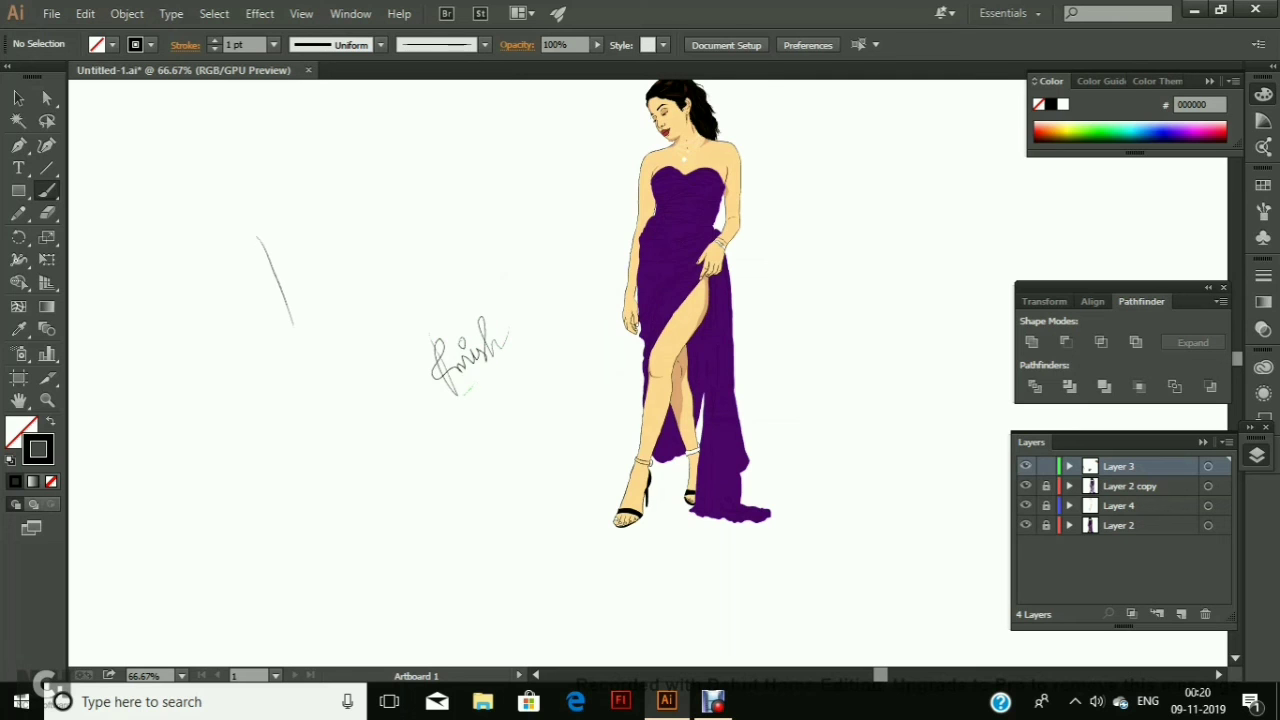
- Move and tilt the signature just below the gown's hem, checking it at 200% and 100%
key(v)
mouse_move(470, 358)
mouse_down()
mouse_move(508, 322)
mouse_move(555, 333)
mouse_move(745, 525)
mouse_up()
scroll(745, 525, up, 1)
click(181, 676)
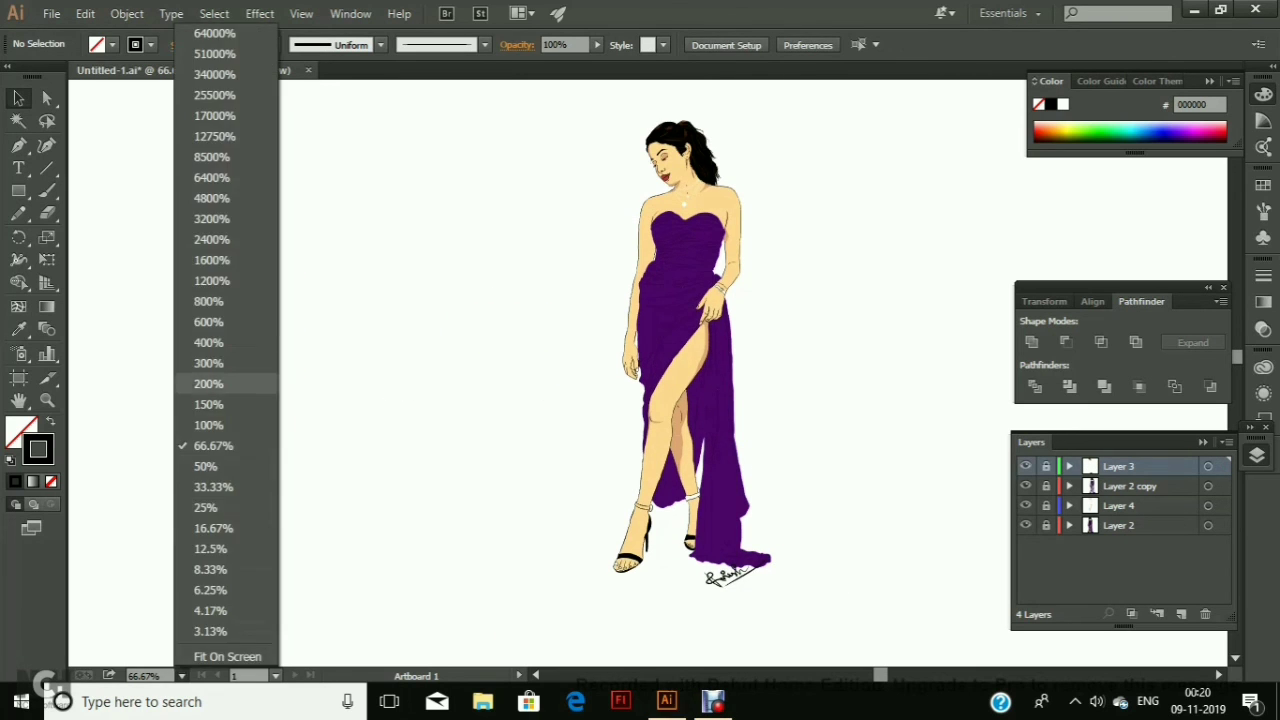
click(209, 383)
scroll(740, 370, down, 5)
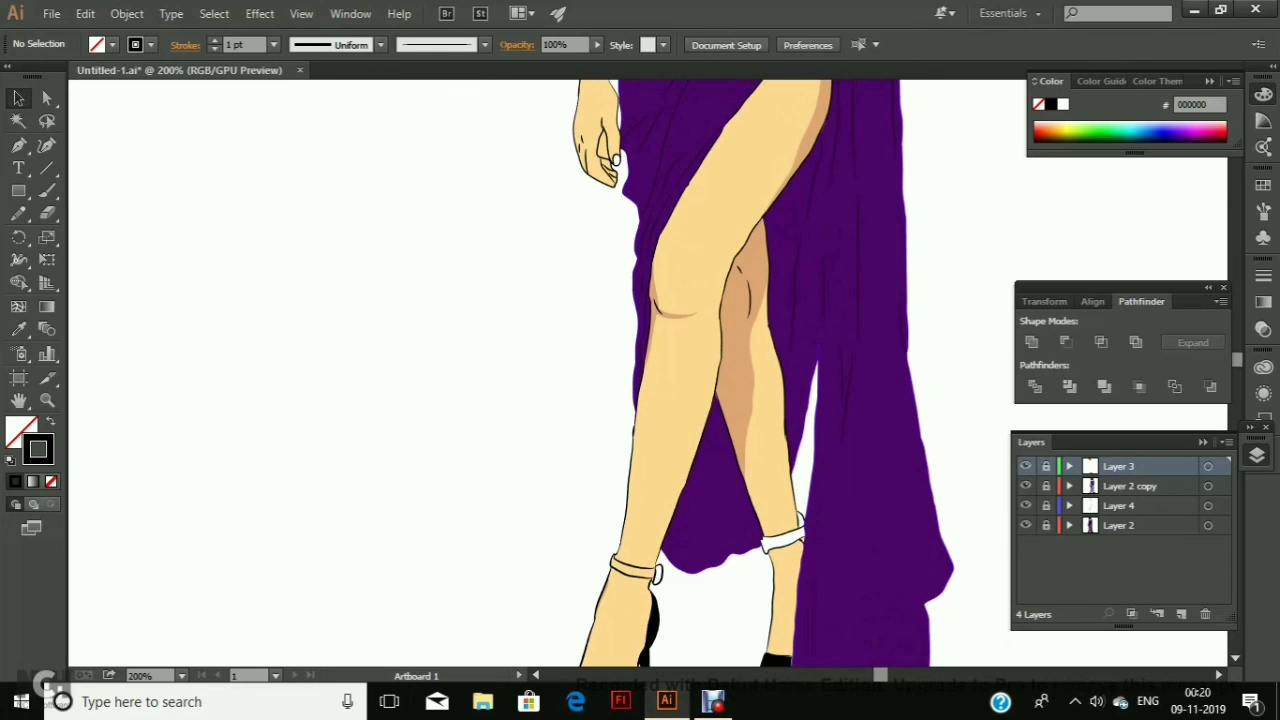
scroll(740, 370, up, 5)
scroll(740, 370, down, 5)
scroll(740, 370, down, 3)
click(181, 676)
click(209, 417)
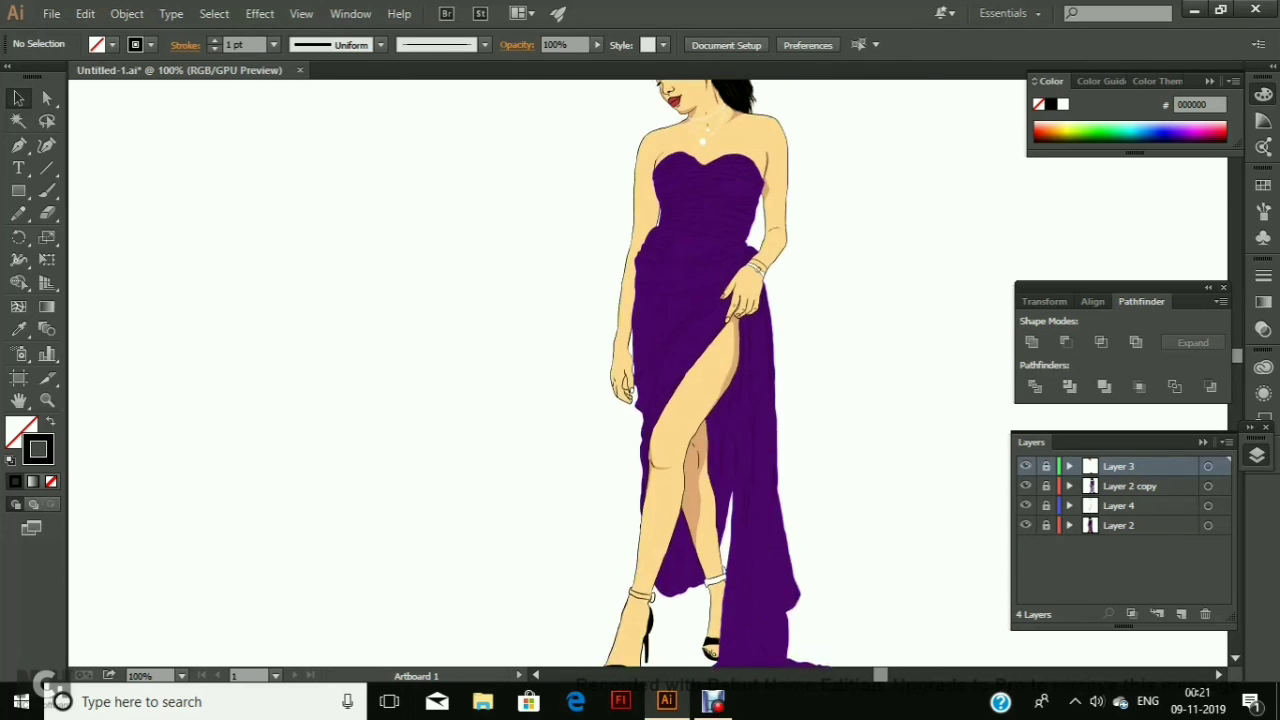
scroll(716, 373, up, 2)
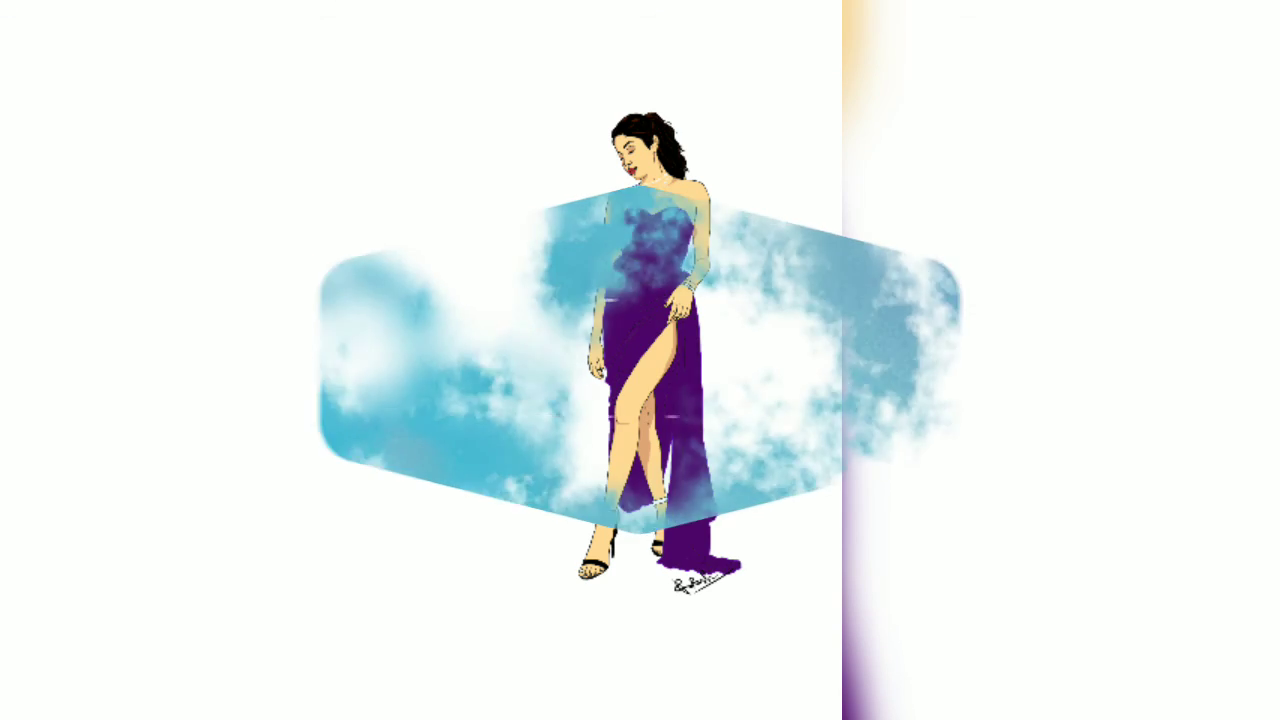